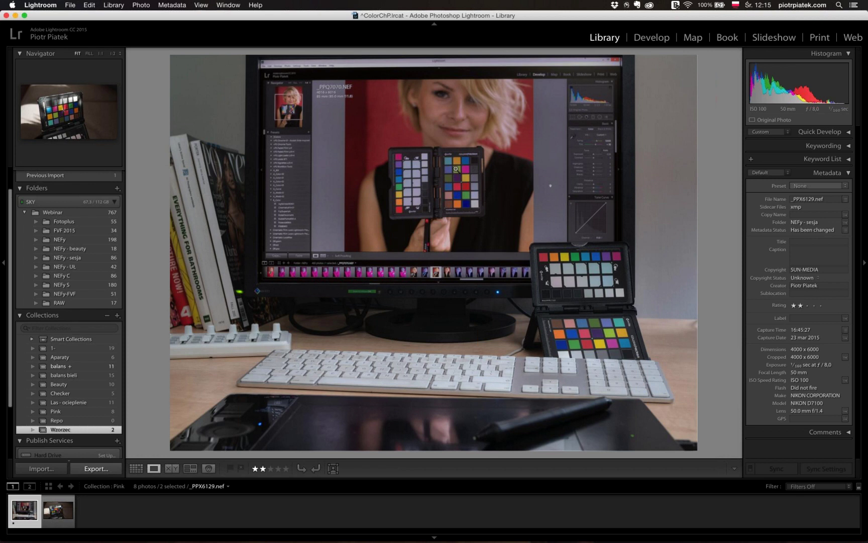
View the ColorChecker sample photo P1080062.RW2, then switch to the presentation and reveal further tips on photographing the chart.
left_click(57, 511)
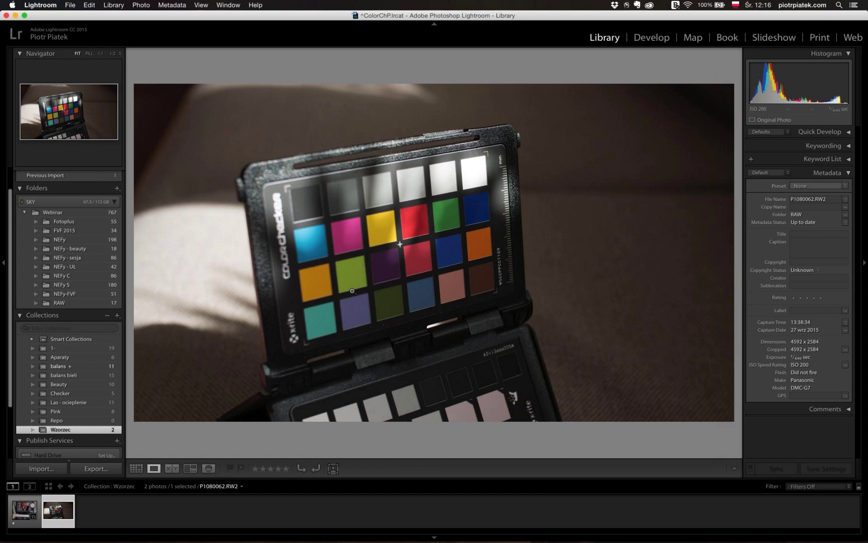
key("super+Tab")
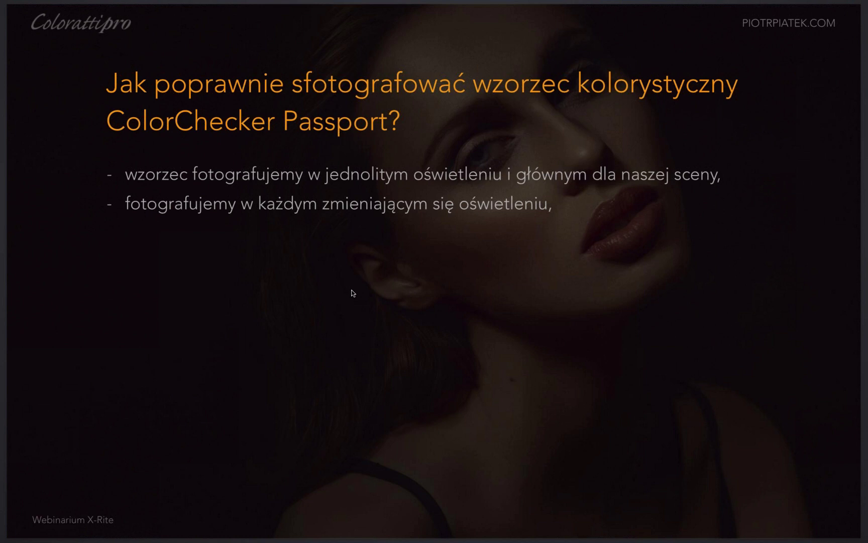
key("Right")
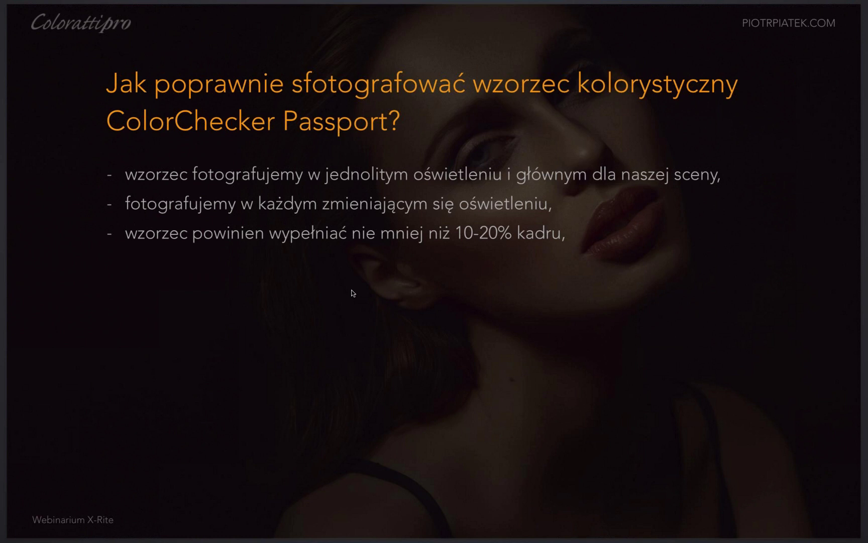
key("Right")
Switch to Lightroom and view the sample chart photos _PPX5887.nef, P1080076.tif and _PPY8848.NEF in the Checker collection.
key("ctrl+Right")
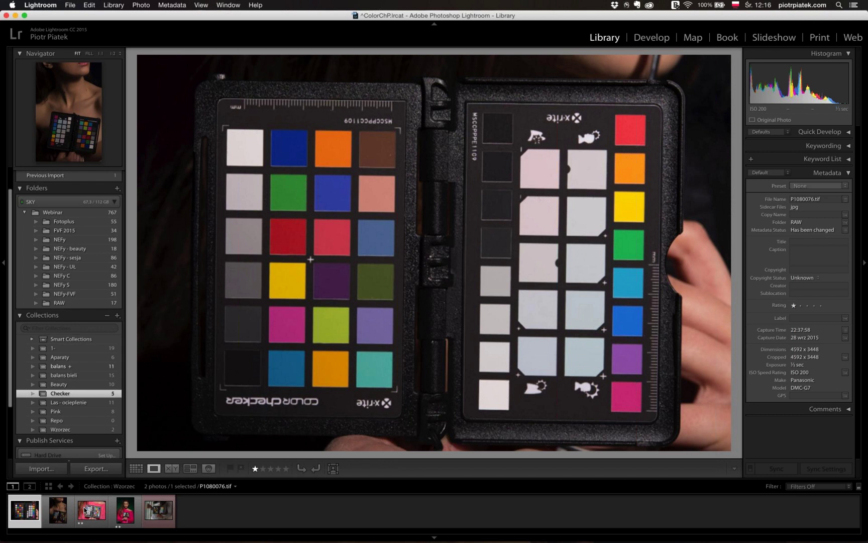
left_click(86, 509)
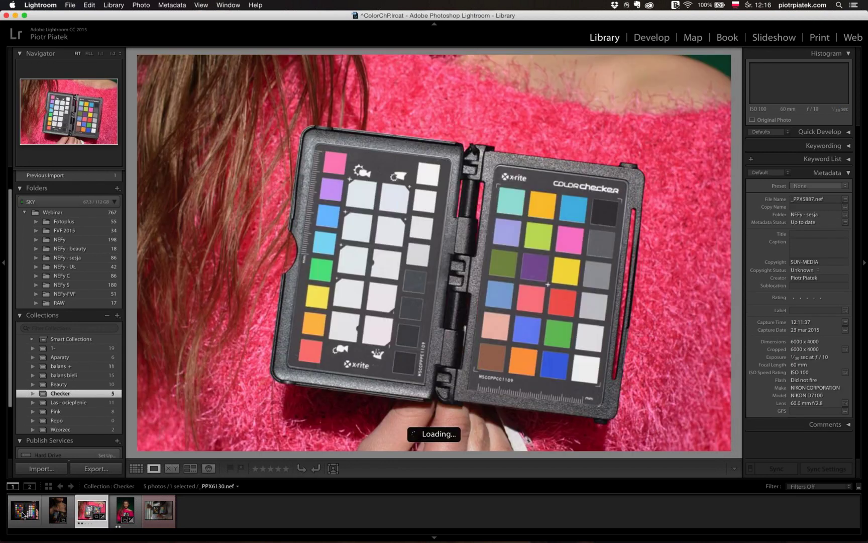
left_click(23, 514)
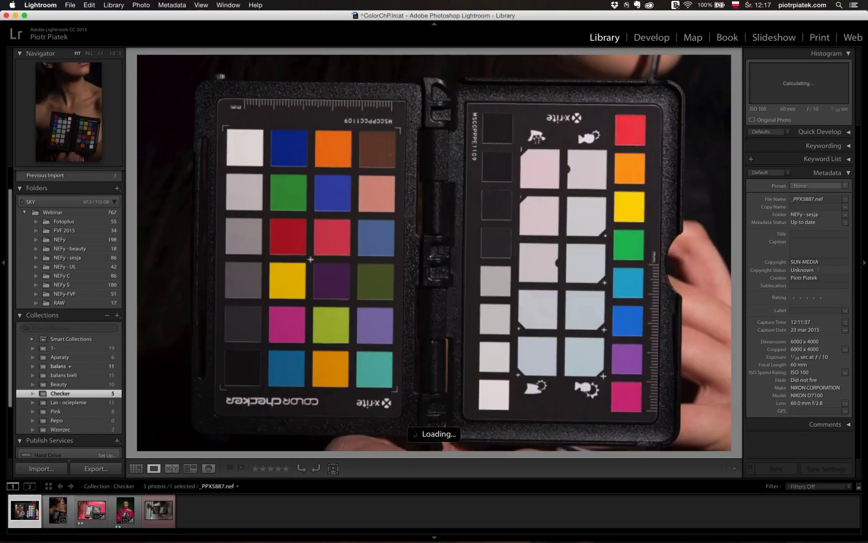
left_click(145, 515)
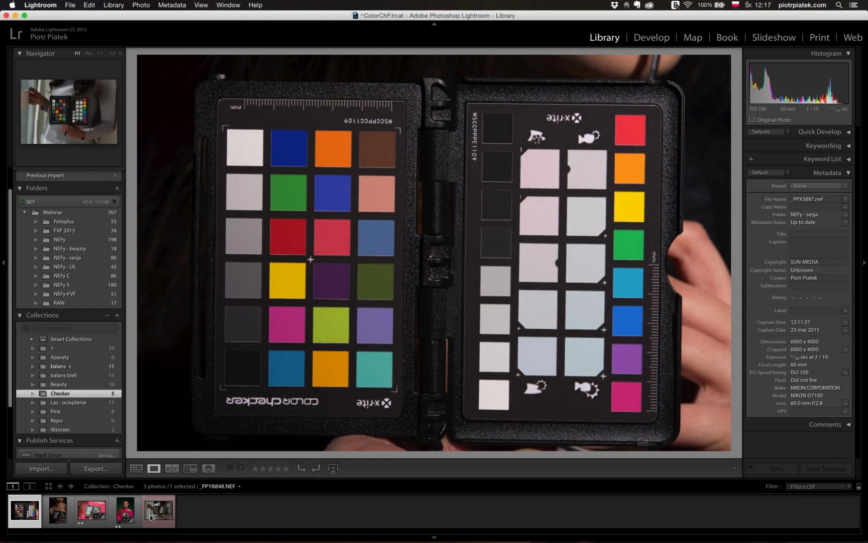
left_click(149, 515)
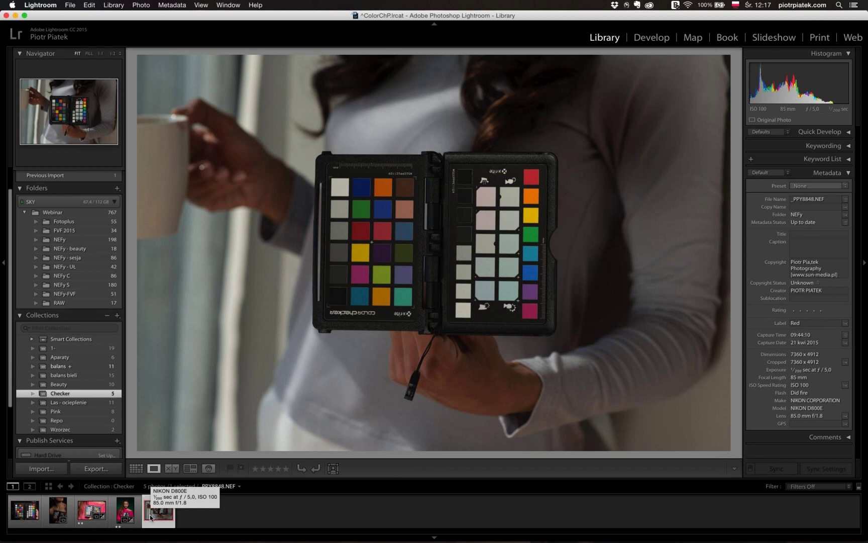
Switch to the presentation, reveal the remaining chart photography tips and advance to the "Tworzenie profili DNG" slide.
key("super+Tab")
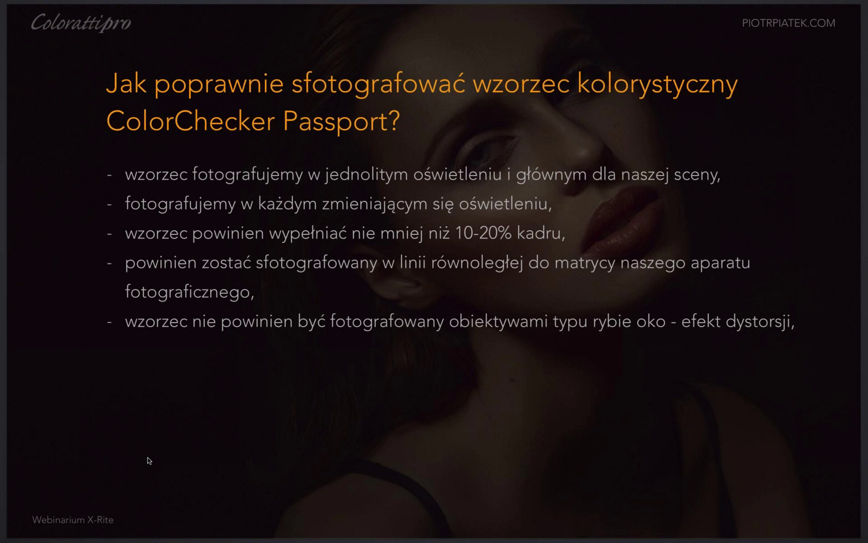
key("Right")
key("Right")
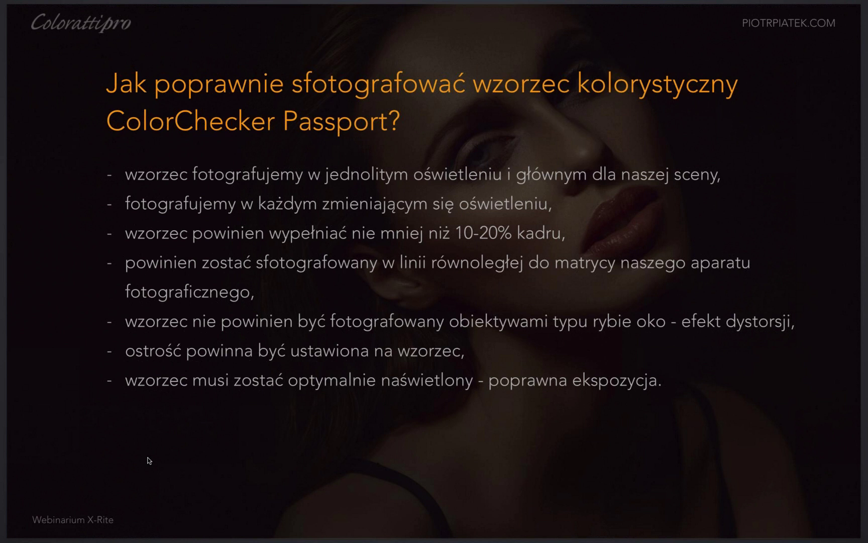
key("Right")
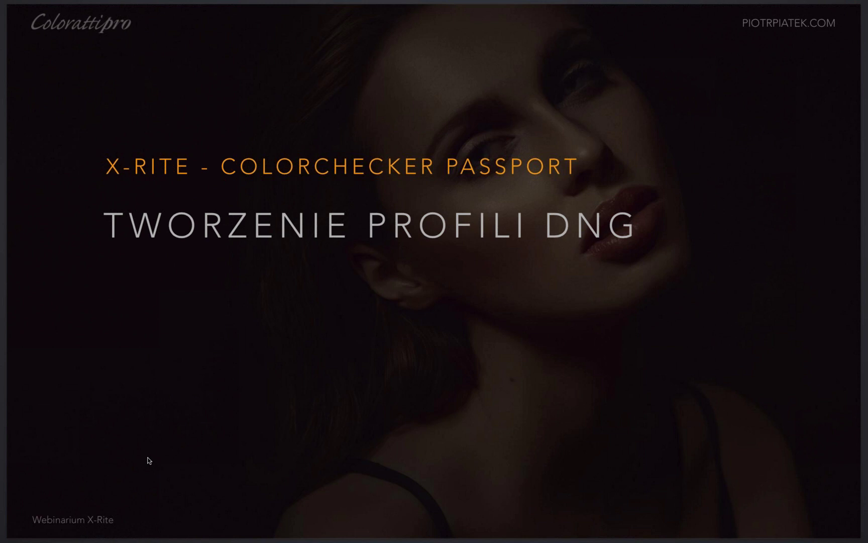
Switch to ColorChecker Passport and move its window toward the upper-left part of the desktop.
key("ctrl+Right")
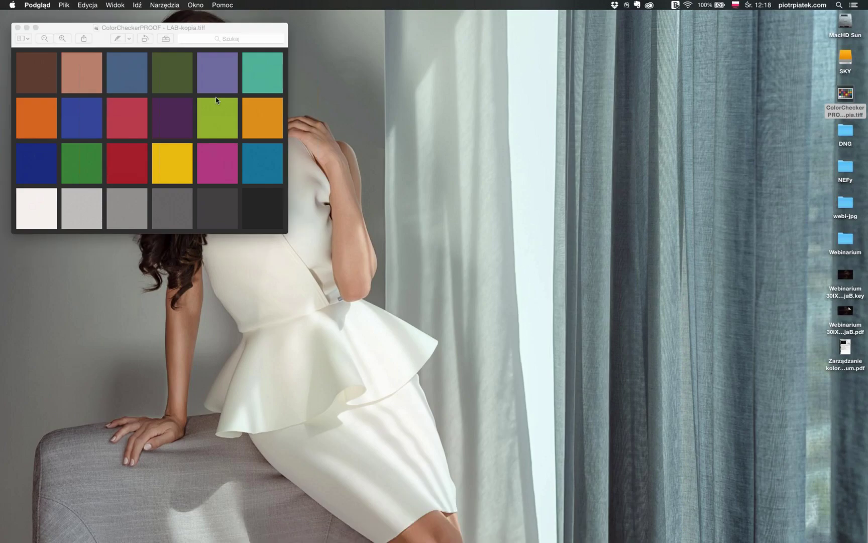
key("ctrl+Right")
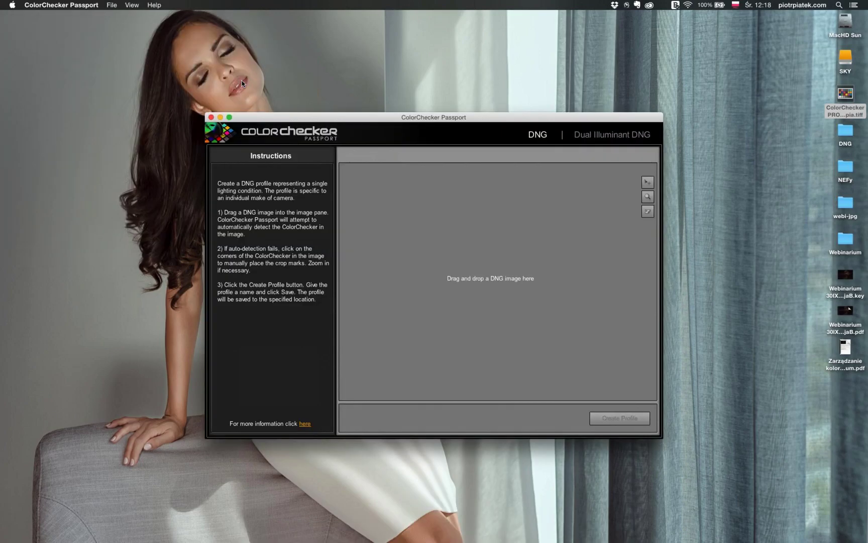
left_click_drag(368, 124, 258, 99)
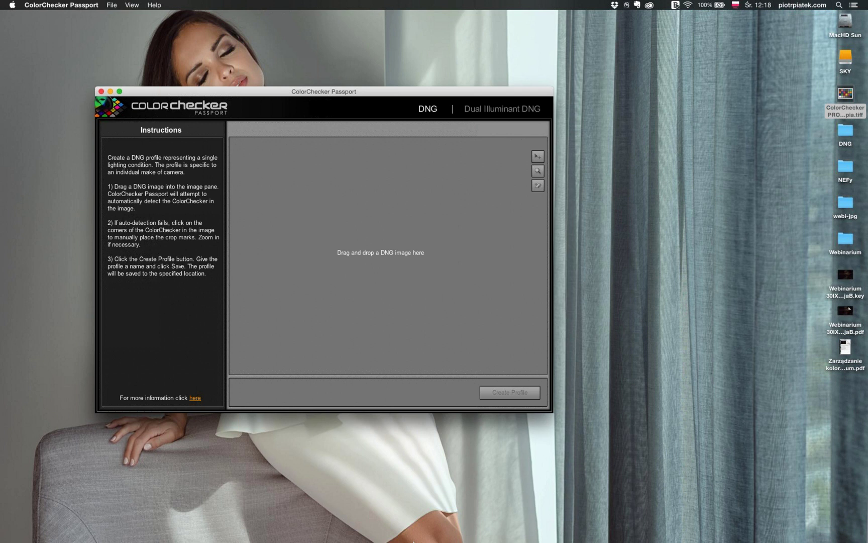
Open the _PPY9967 NEF photo from the desktop's NEFy folder in Adobe Photoshop CC 2015.
mouse_move(420, 533)
left_click(842, 168)
double_click(843, 168)
right_click(526, 309)
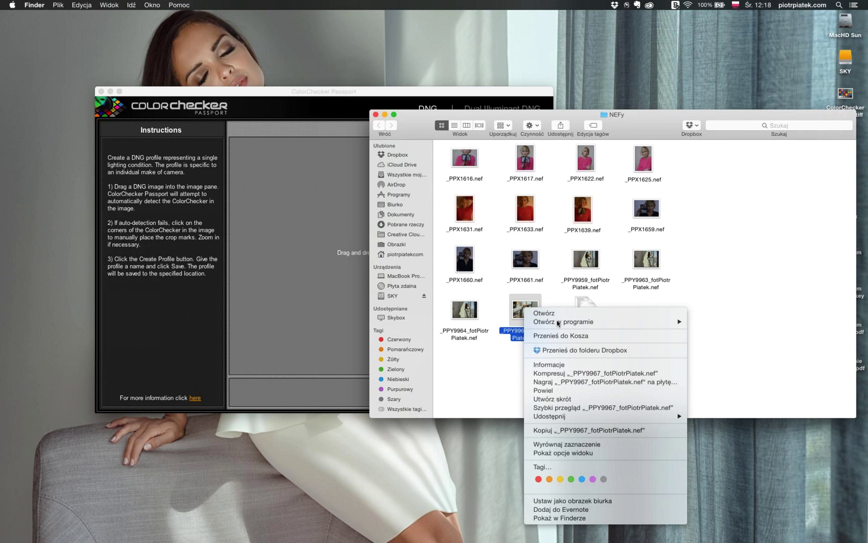
mouse_move(559, 323)
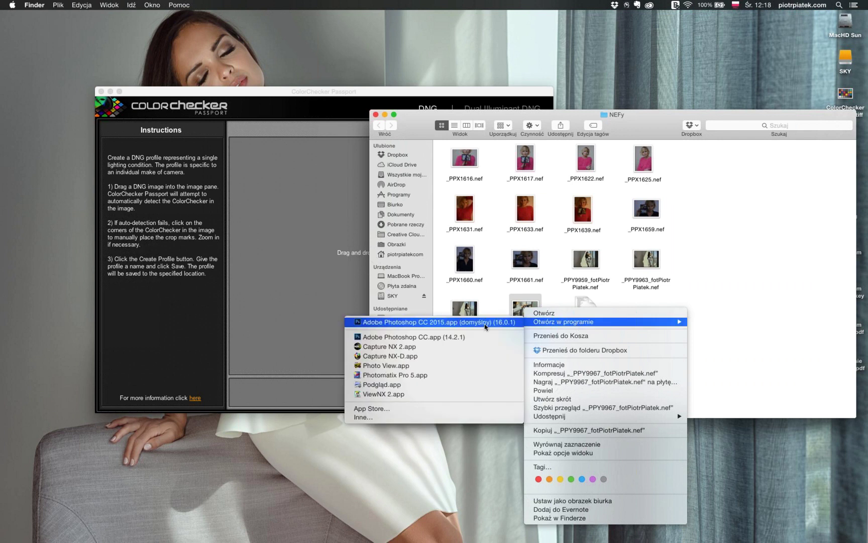
left_click(486, 327)
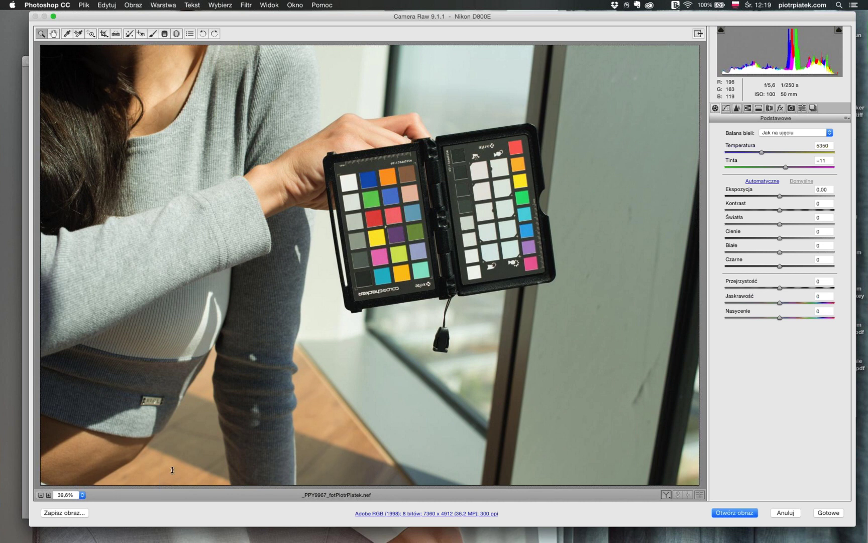
Save the raw photo from Camera Raw as a digital negative with the .dng extension in the desktop's DNG folder.
left_click(64, 513)
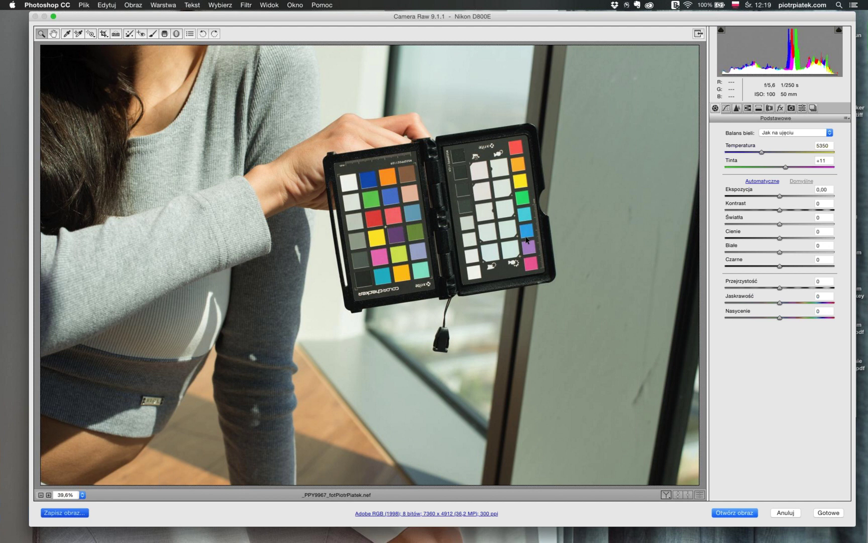
left_click(65, 514)
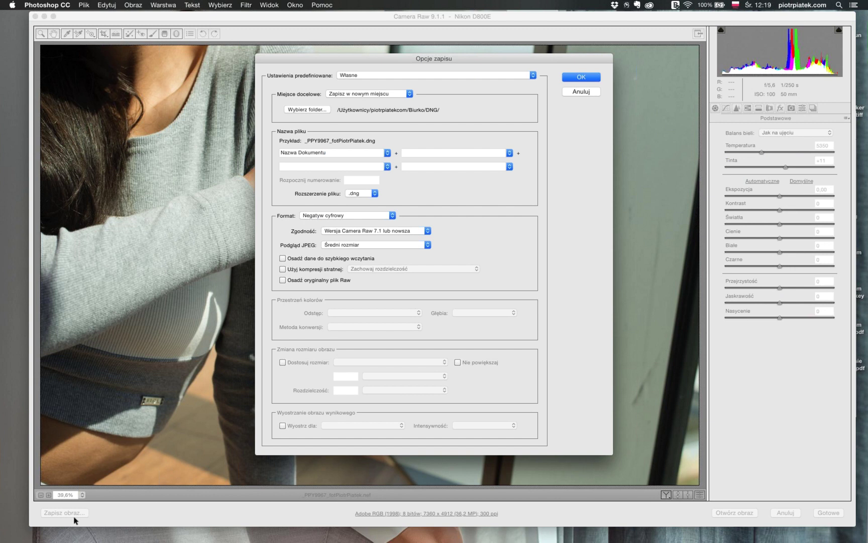
left_click(375, 194)
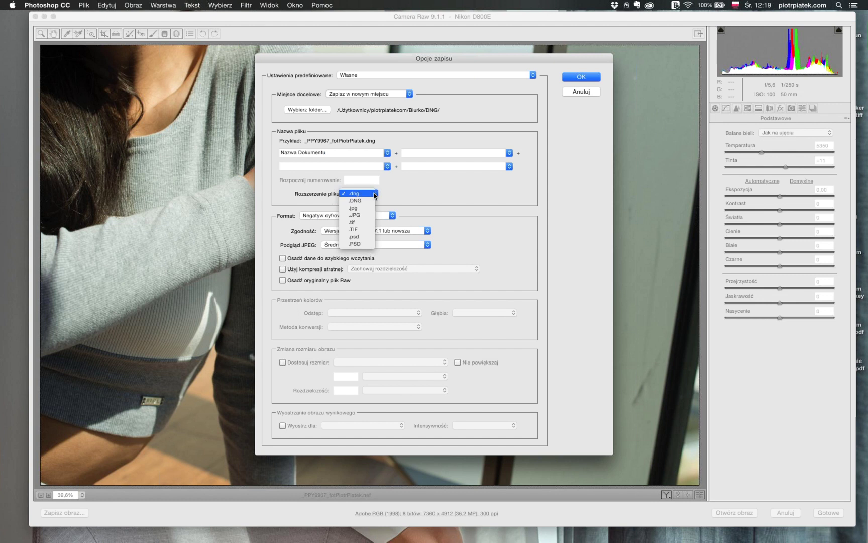
left_click(364, 194)
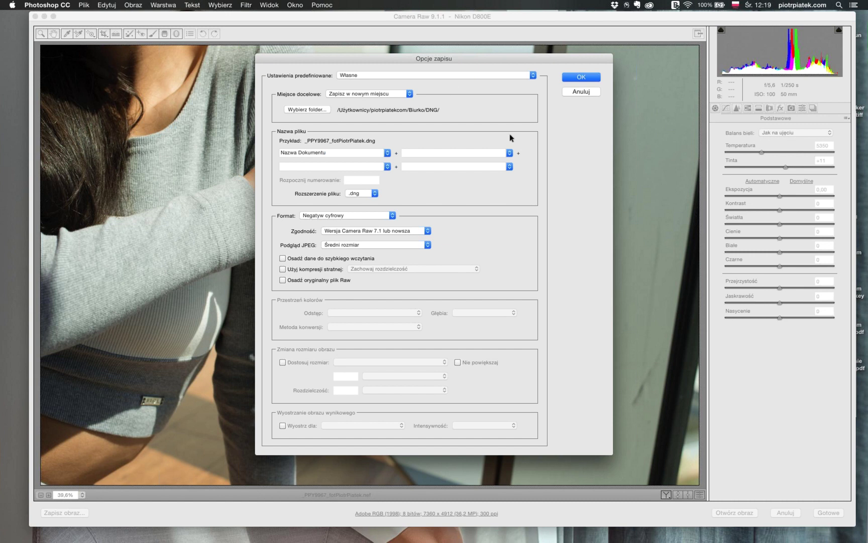
left_click(583, 78)
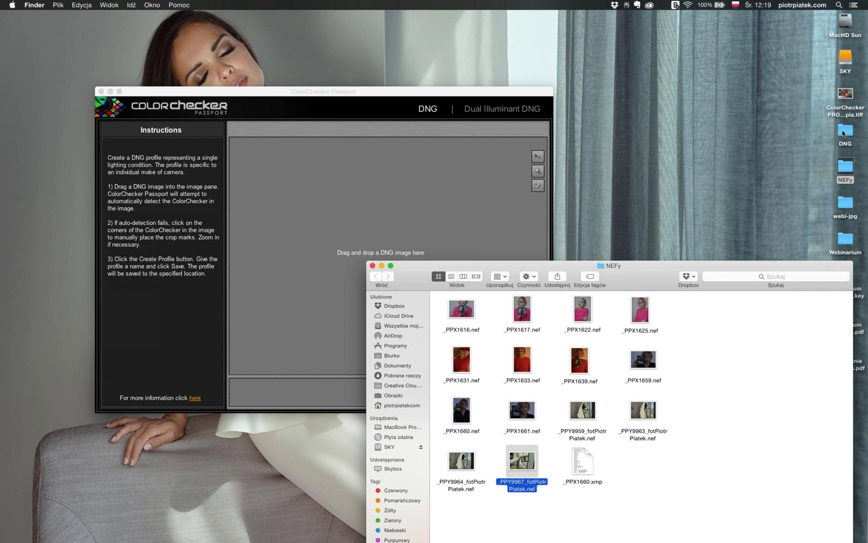
Load the _PPY9967 DNG image from the desktop's DNG folder into ColorChecker Passport and shift the application window slightly.
double_click(845, 133)
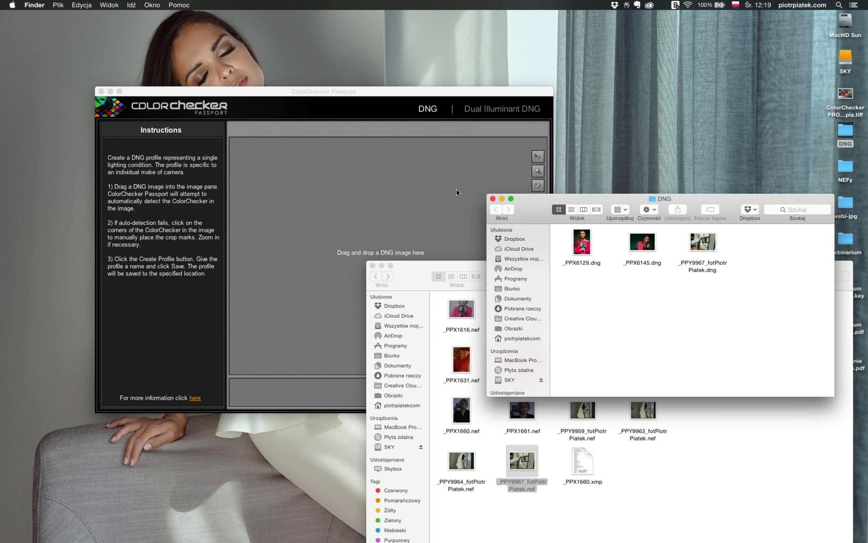
left_click_drag(703, 243, 320, 192)
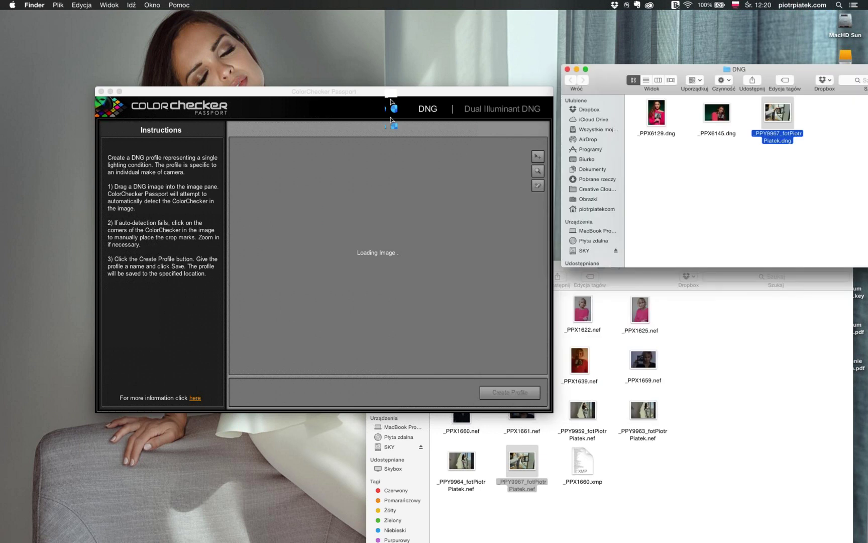
left_click(391, 118)
left_click_drag(391, 118, 378, 97)
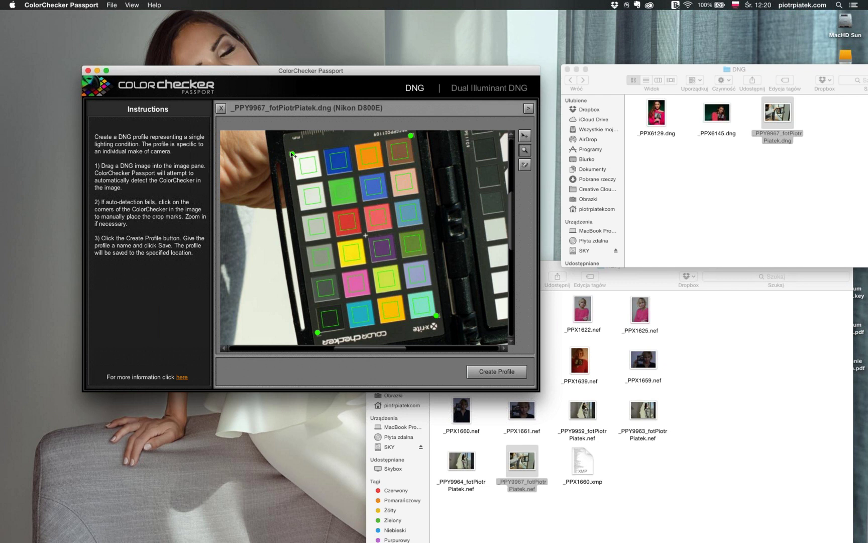
Reposition the crop mark beside the white patch, aligning it with that corner of the colour chart.
left_click_drag(292, 153, 268, 173)
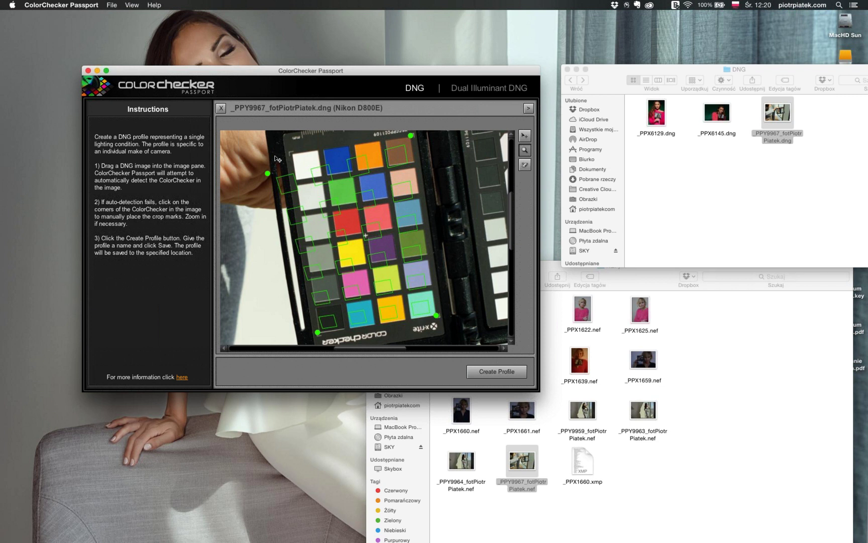
left_click(288, 154)
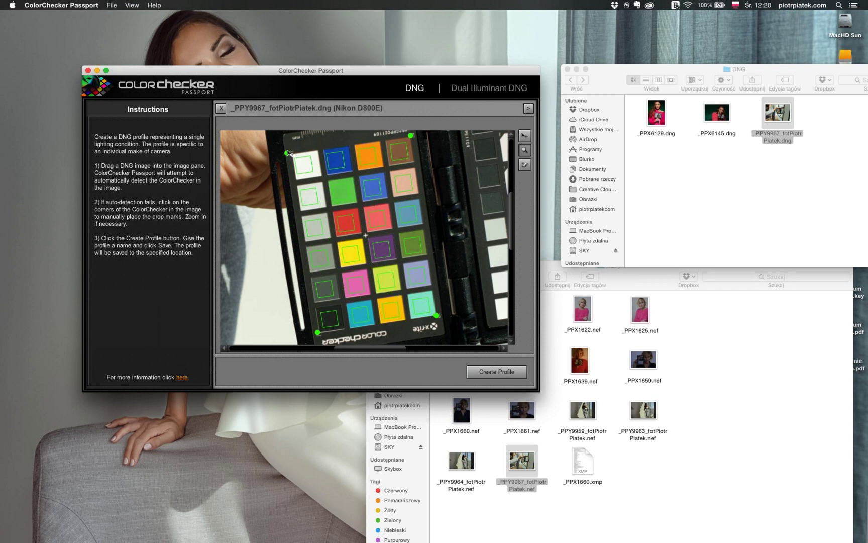
left_click(290, 154)
Create the DNG camera profile and save it in the CameraProfiles folder under the name D800E-sesja.
left_click(486, 372)
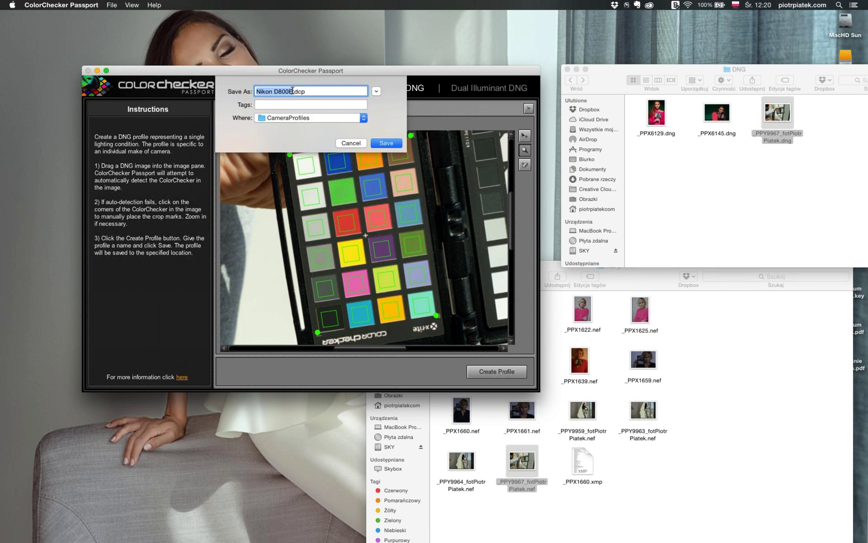
left_click(292, 91)
type("D800E-sesja")
left_click(384, 143)
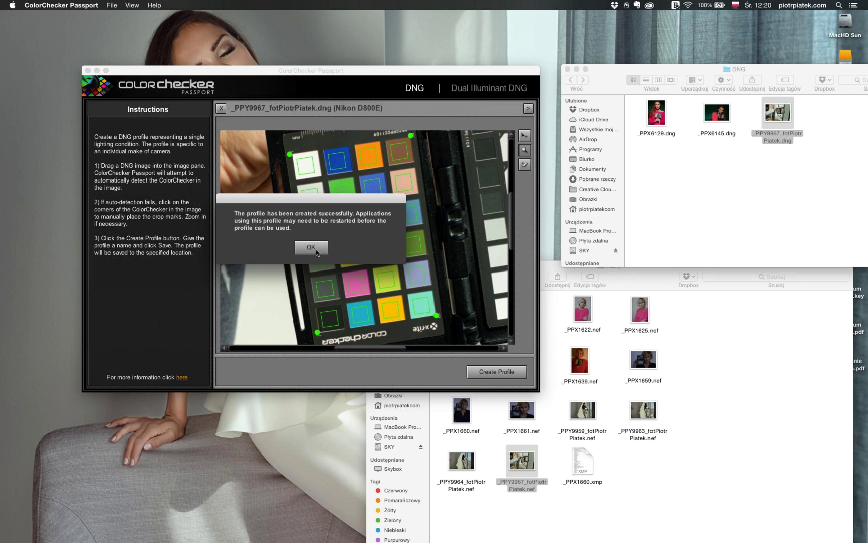
left_click(316, 248)
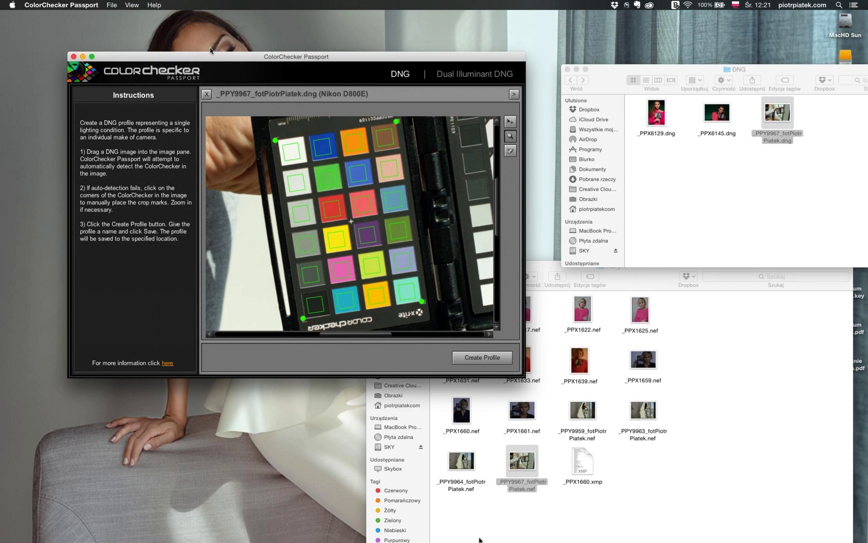
Quit Photoshop and Lightroom.
right_click(424, 531)
left_click(439, 501)
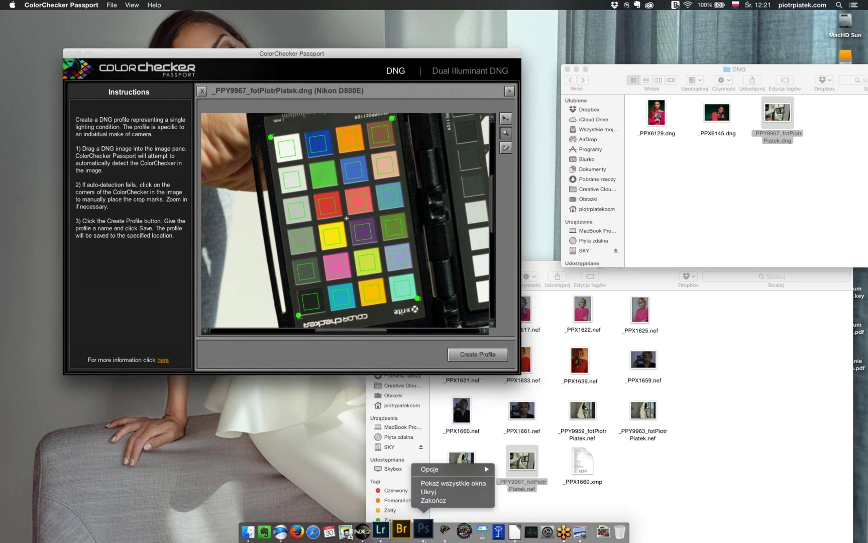
right_click(391, 529)
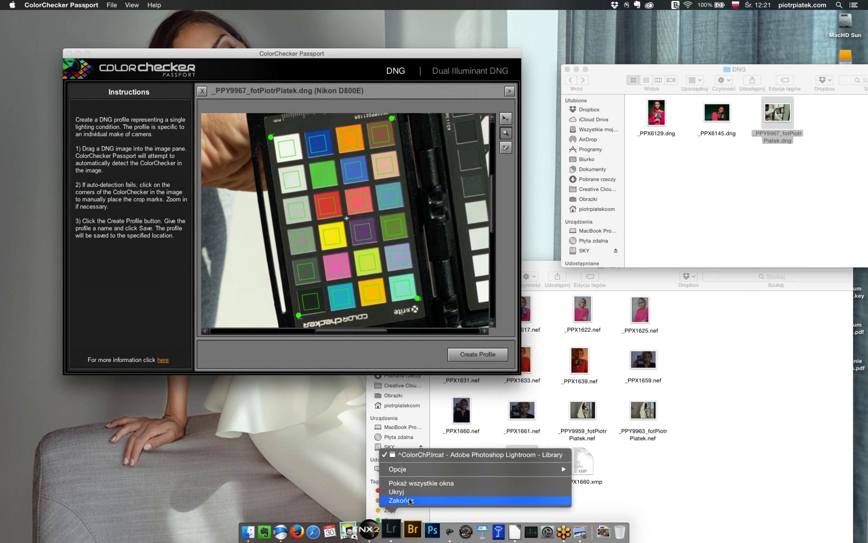
left_click(410, 501)
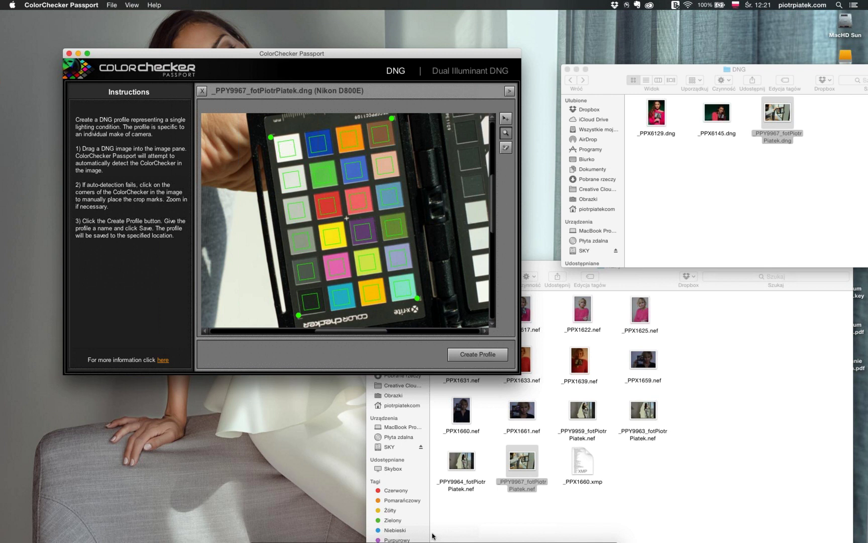
Open the _PPY9959, _PPY9963, _PPY9964 and _PPY9967 NEF files together in Adobe Photoshop CC 2015.
left_click(519, 461)
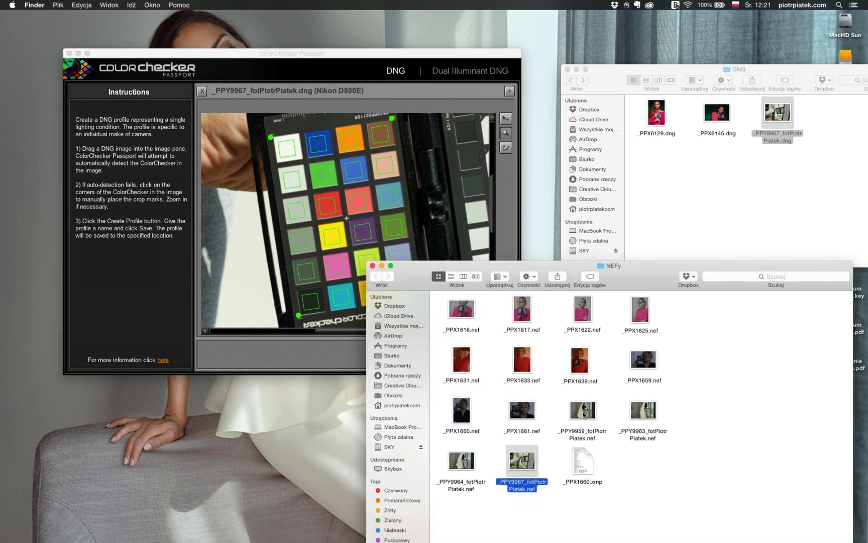
left_click(583, 414, "super")
left_click(455, 462, "shift")
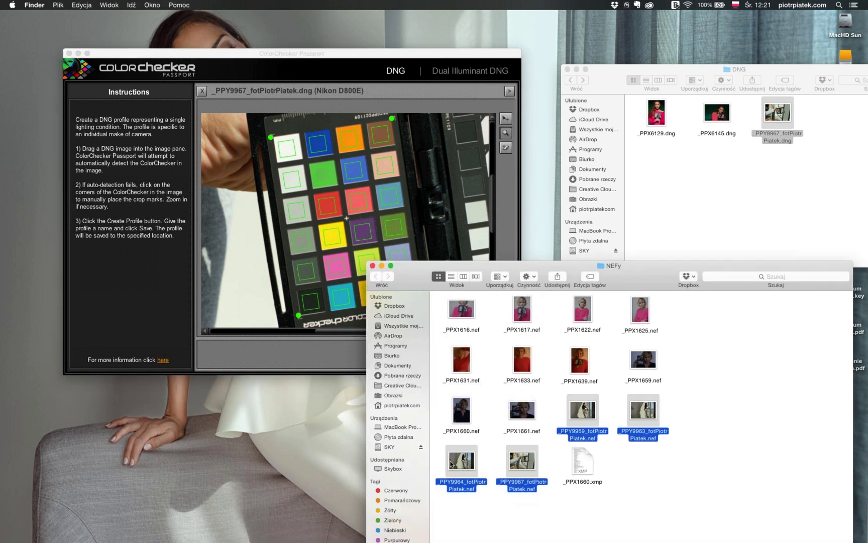
right_click(519, 465)
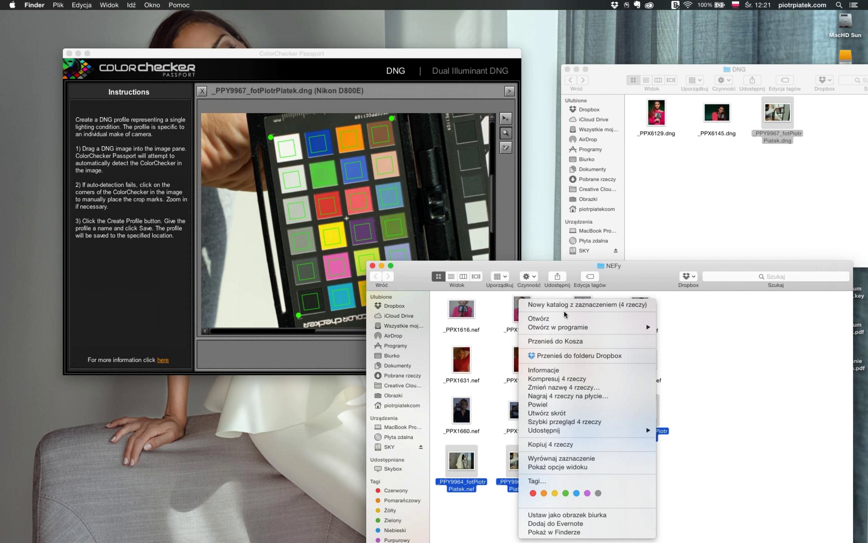
mouse_move(638, 327)
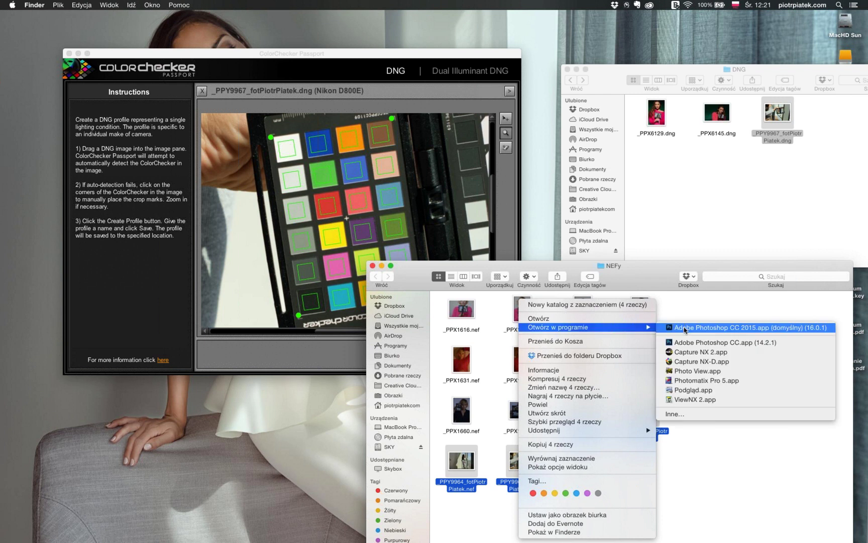
left_click(685, 328)
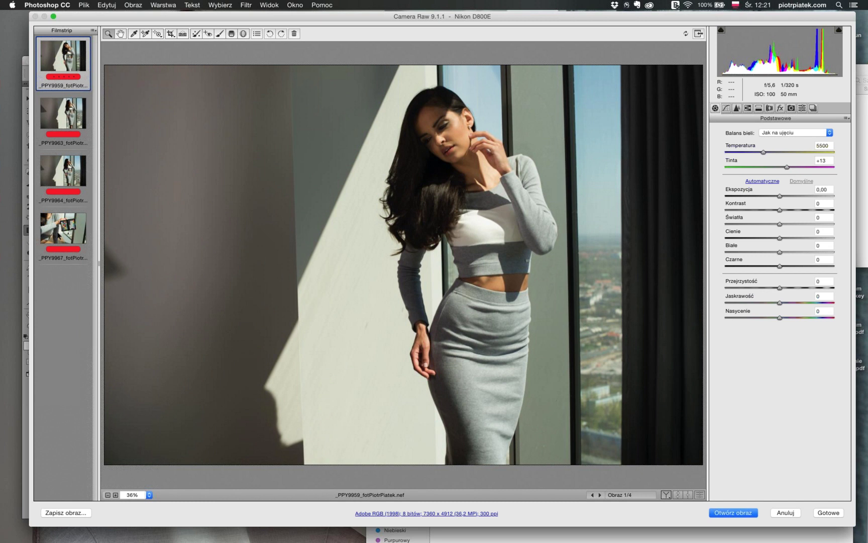
Apply the Nikon D800E-sesja camera profile to all four photos, using the _PPY9967 chart shot as the main image.
left_click(58, 235)
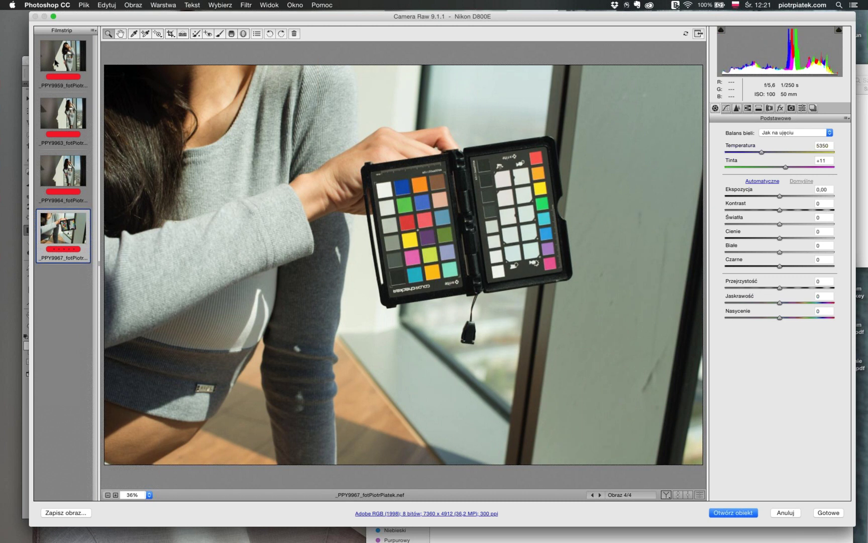
left_click(55, 63, "shift")
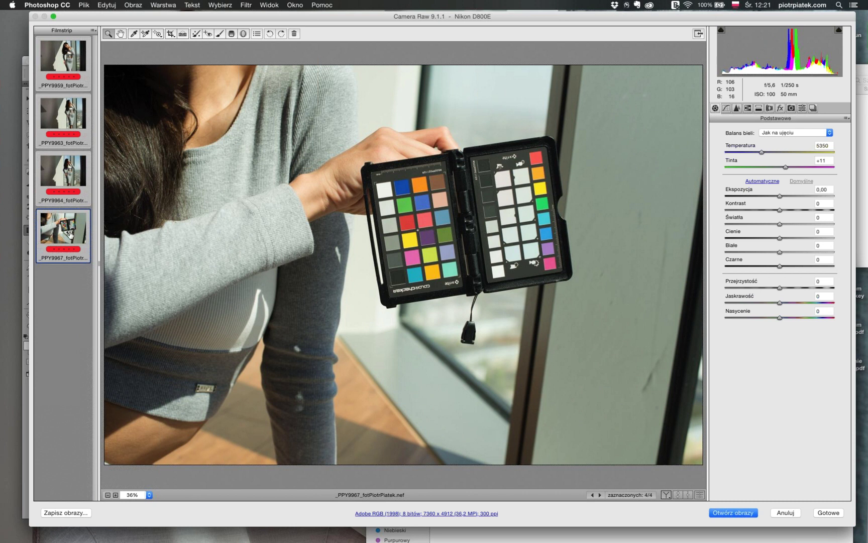
left_click(792, 109)
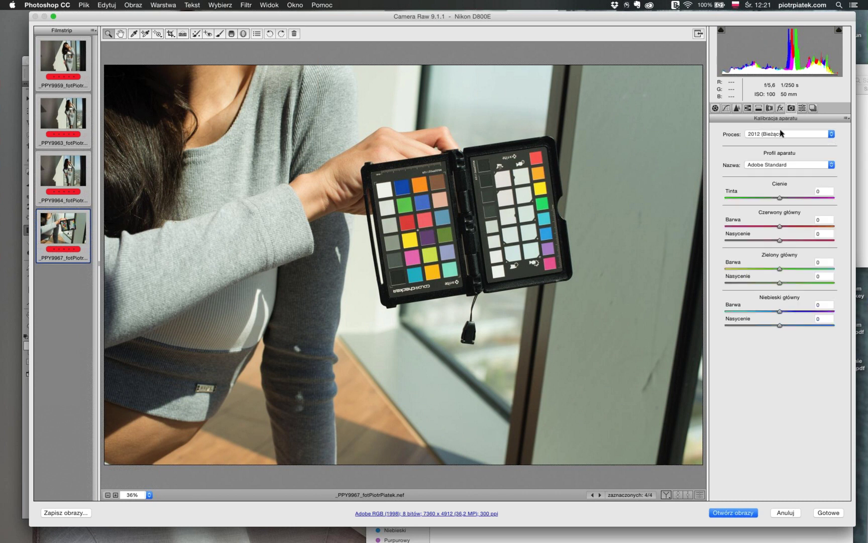
left_click(784, 166)
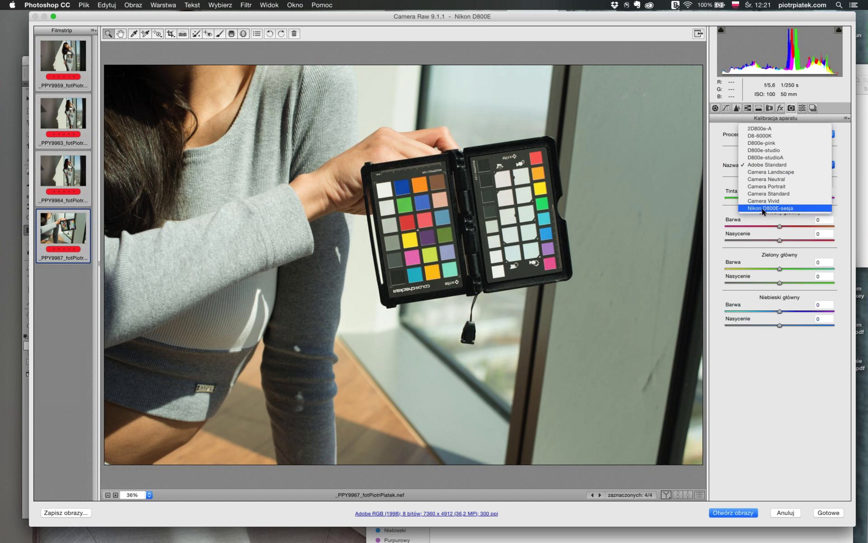
left_click(767, 209)
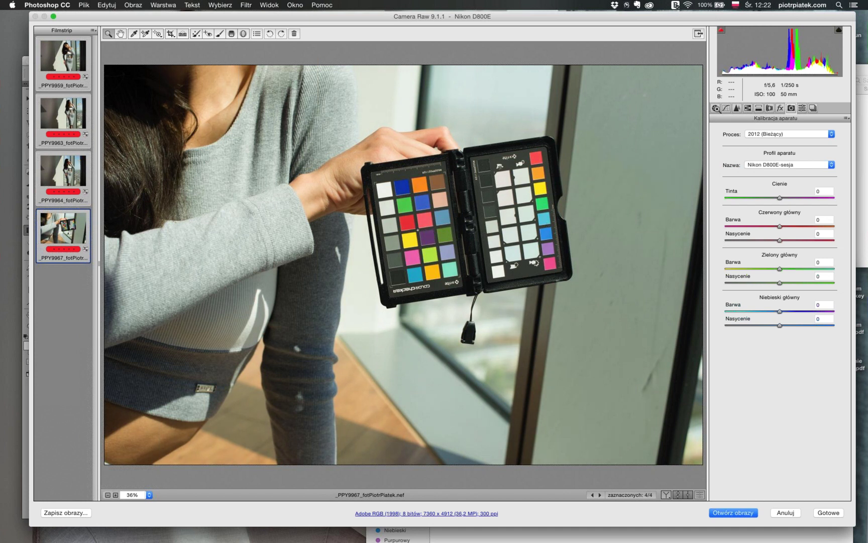
White-balance all four photos from the light grey patch beside the white one and apply the changes without opening the images.
left_click(135, 34)
left_click(386, 210)
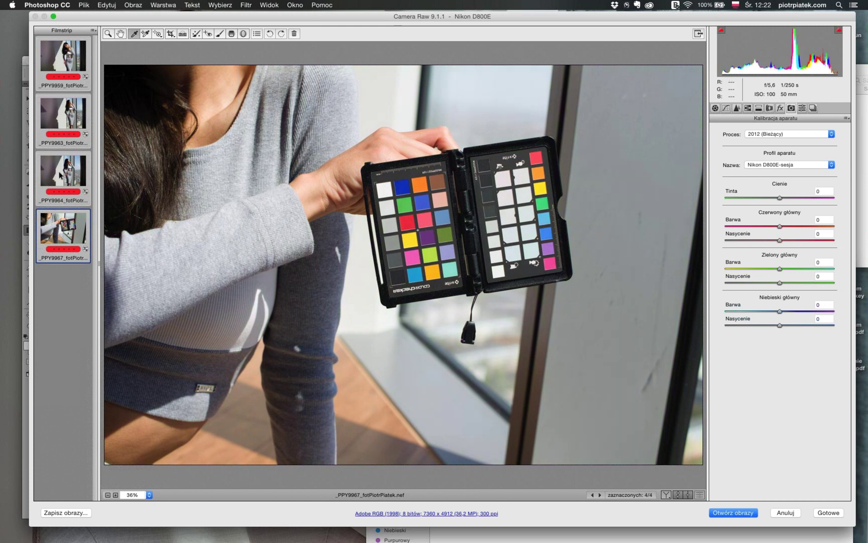
left_click(59, 174)
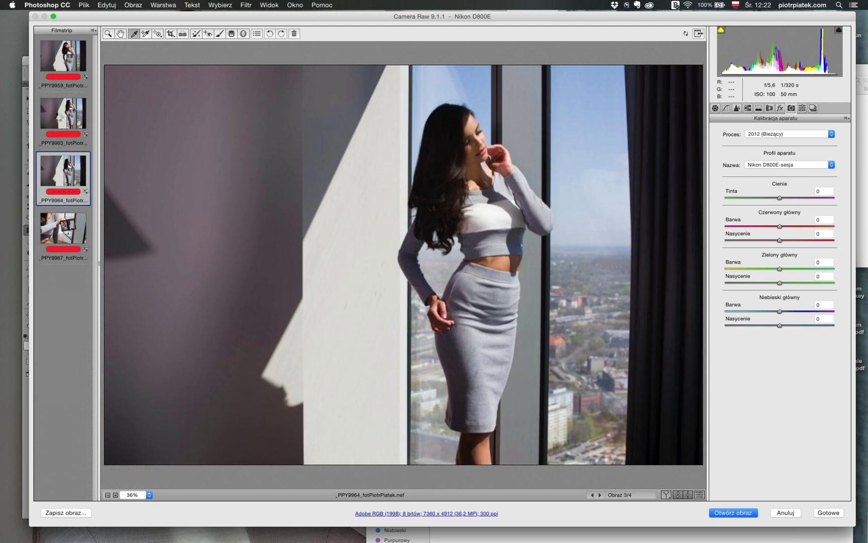
left_click(63, 113)
key("Up")
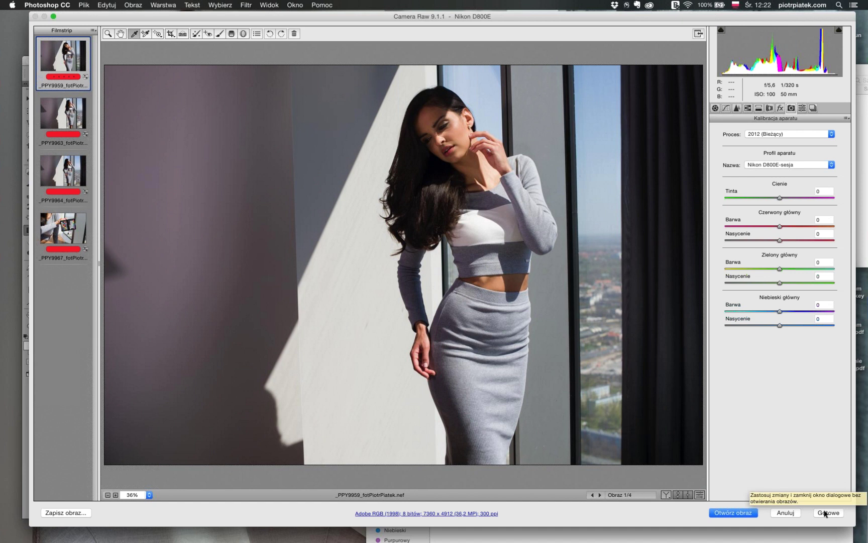
left_click(824, 512)
Switch to ColorChecker Passport in Dual Illuminant DNG mode and close the Photoshop window behind it.
left_click(401, 53)
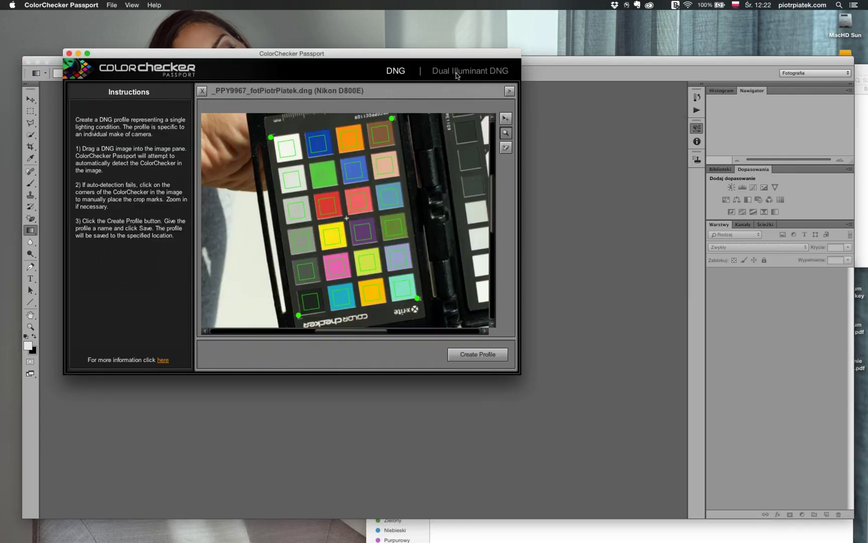
left_click(465, 75)
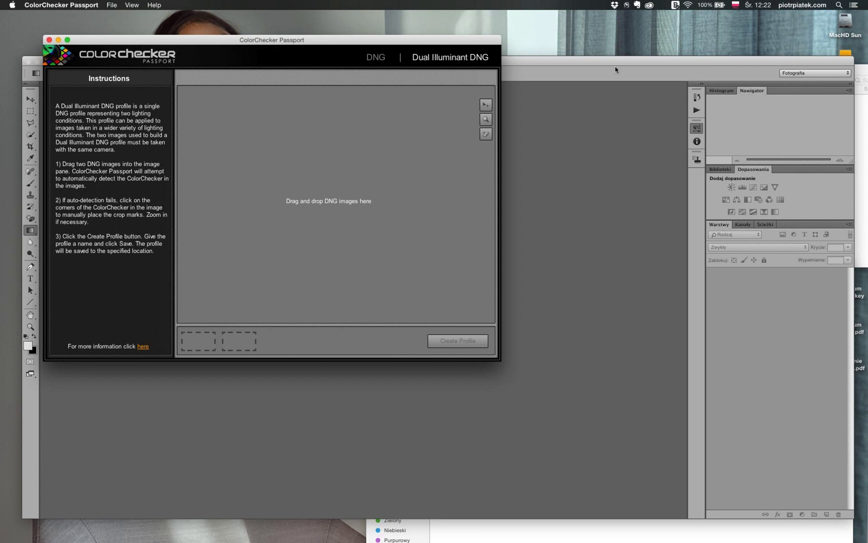
left_click(602, 62)
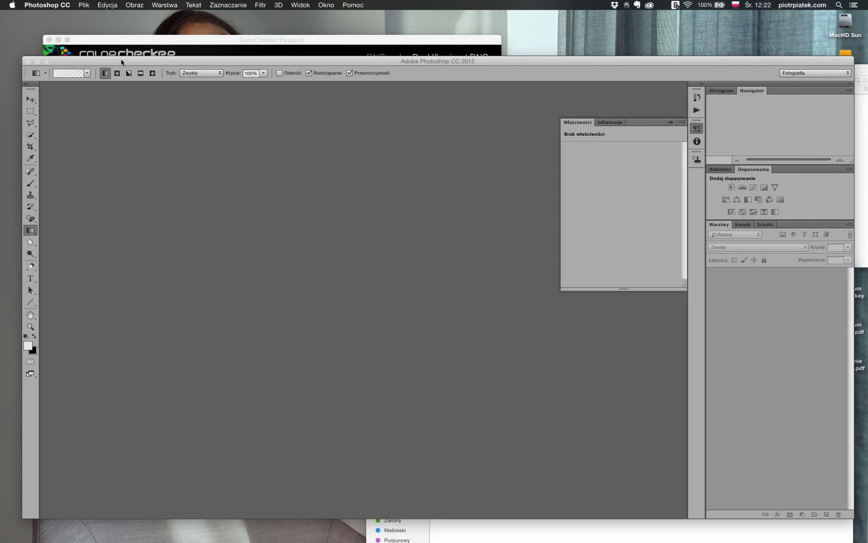
left_click(29, 61)
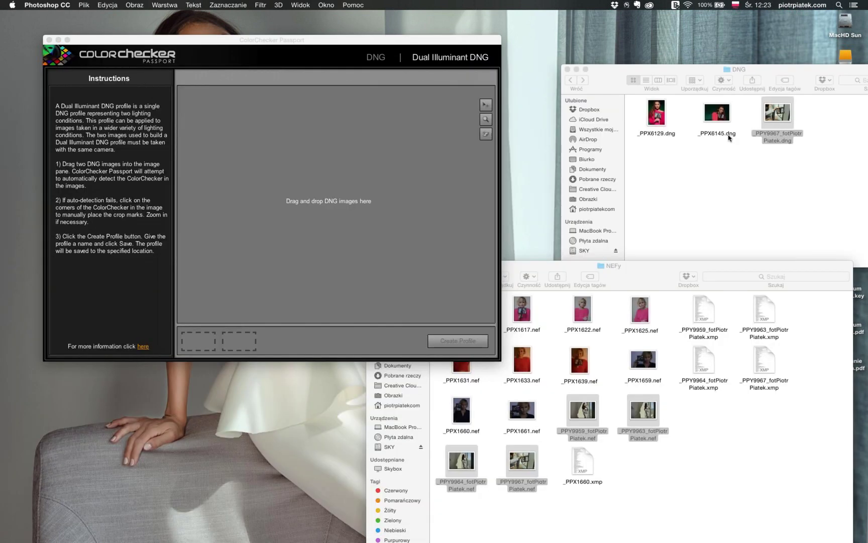
Try to load _PPX6129.dng and _PPX6145.dng together into the dual illuminant image pane, returning them to the DNG folder.
left_click(728, 135)
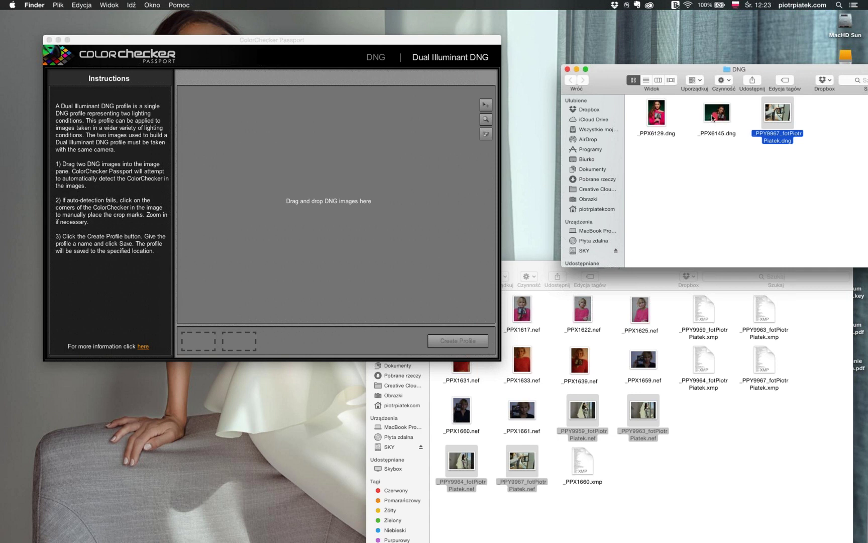
left_click(721, 148)
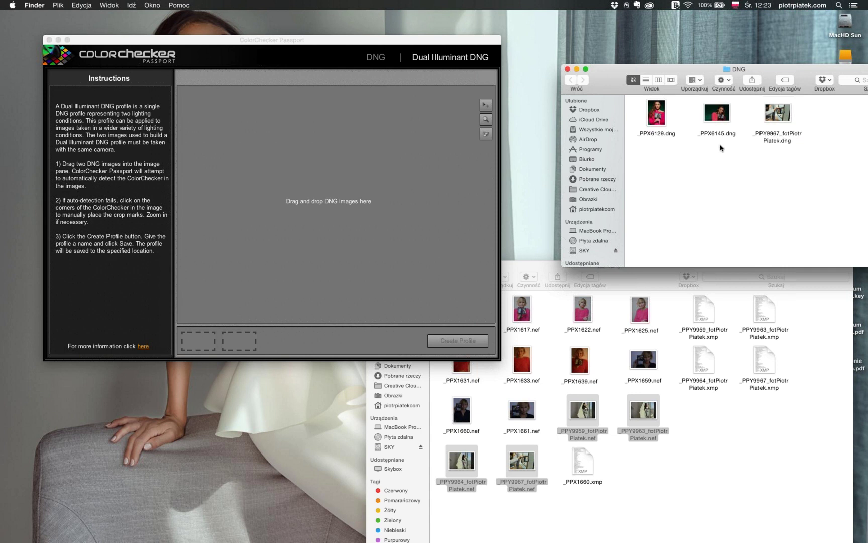
left_click_drag(637, 98, 737, 145)
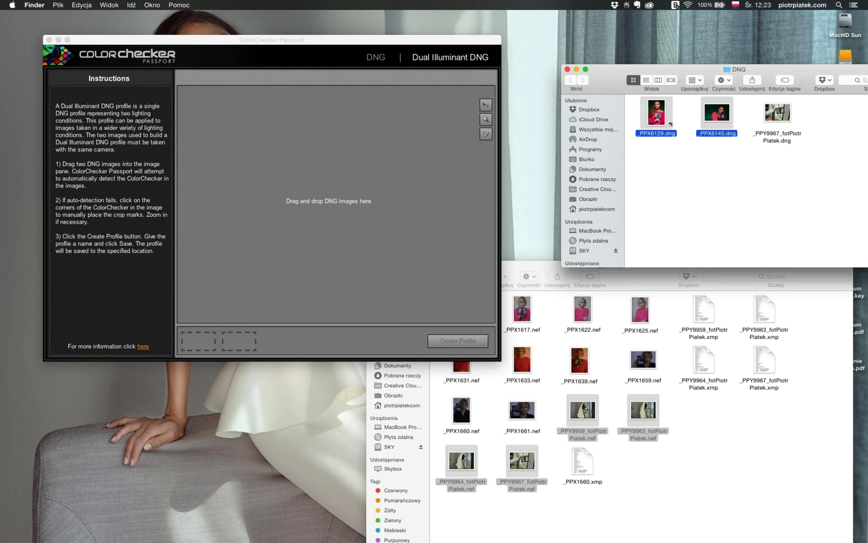
left_click_drag(660, 120, 411, 201)
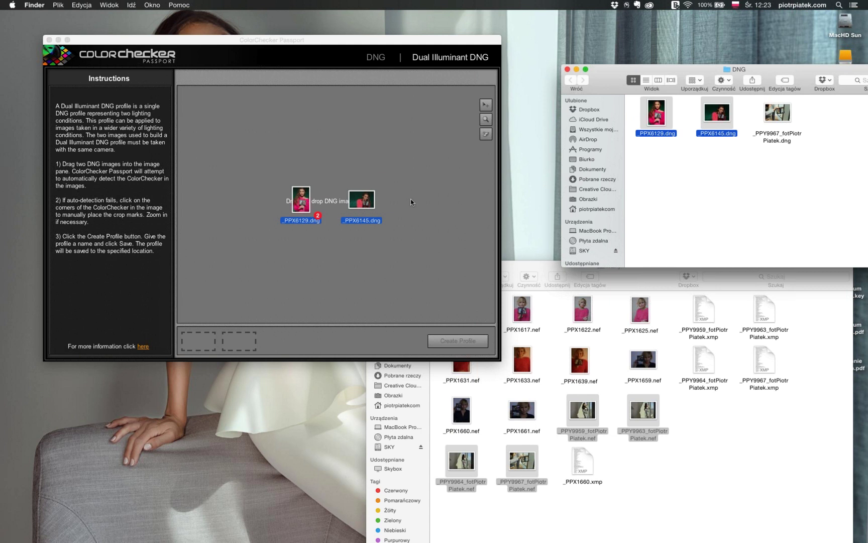
left_click_drag(410, 199, 658, 186)
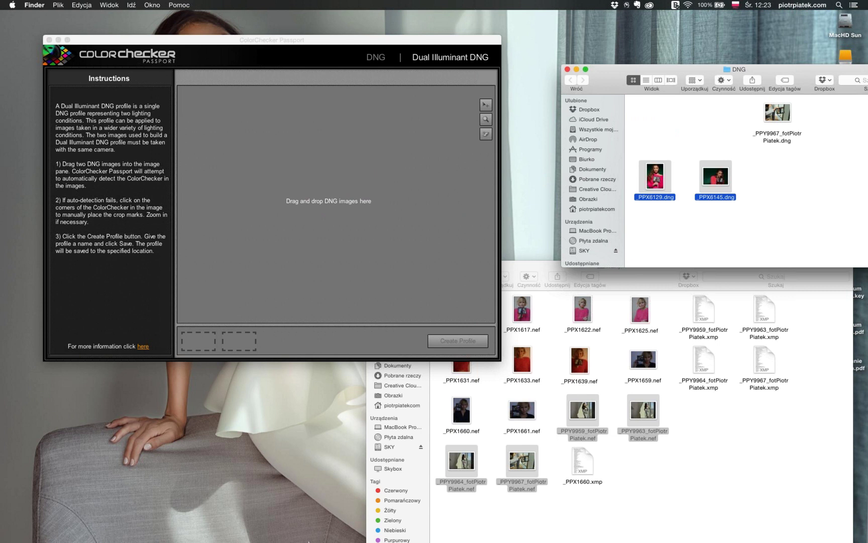
Launch Lightroom and display the _PPY9967.NEF chart photo from the balans bieli collection.
mouse_move(308, 540)
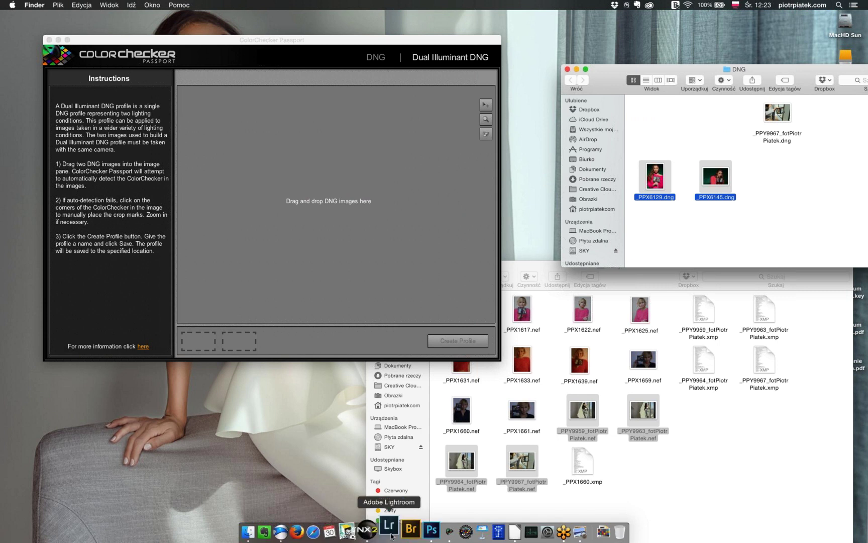
left_click(390, 532)
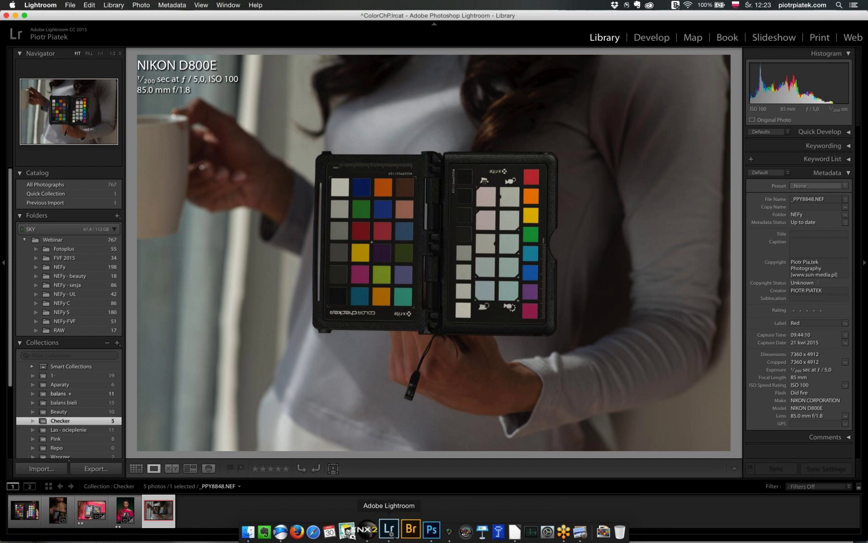
left_click(55, 385)
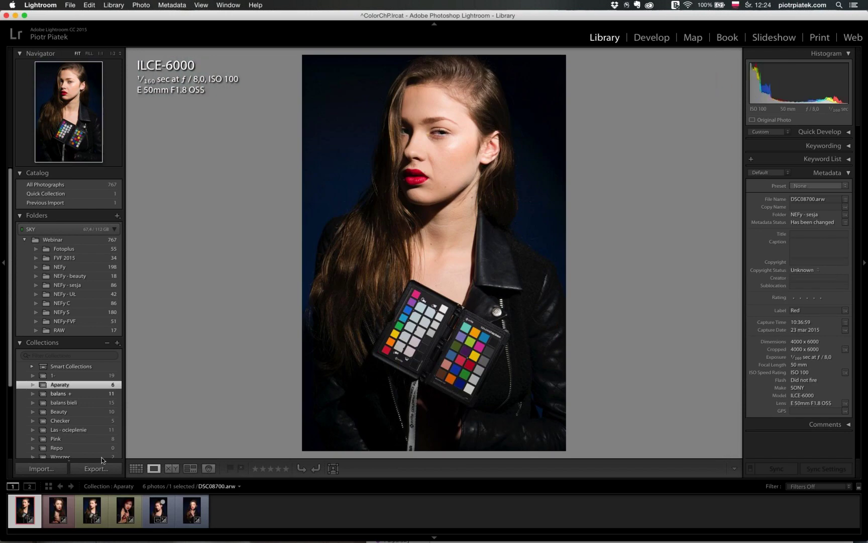
left_click(62, 403)
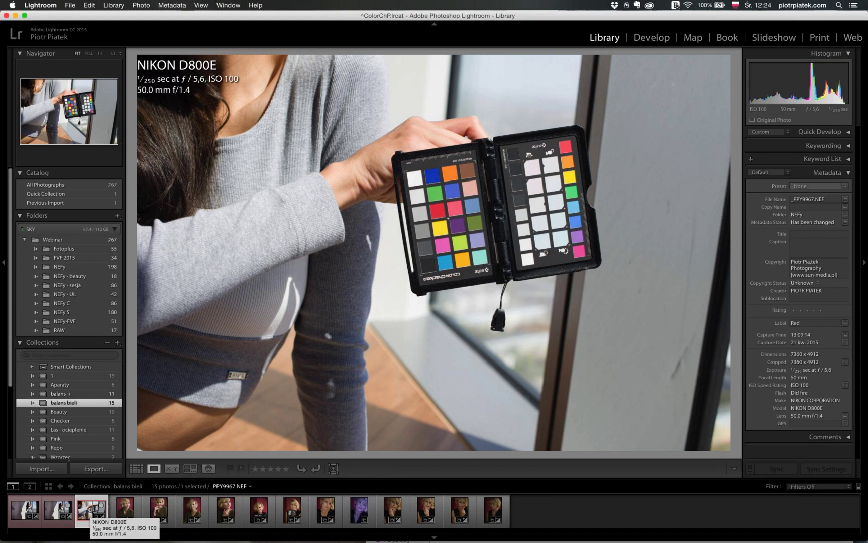
Export the chart photo with the ColorChecker Passport preset, saving the DNG profile as D800E-sesja2.
right_click(370, 441)
mouse_move(402, 467)
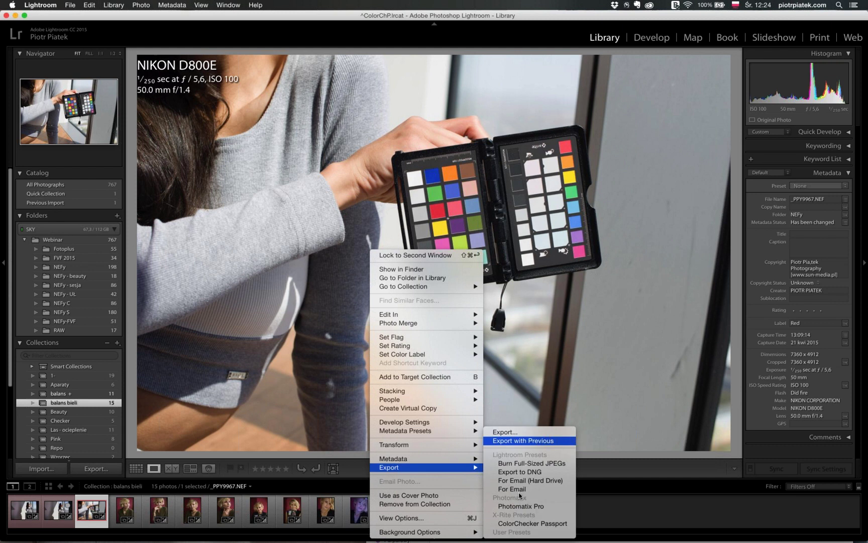
left_click(516, 523)
type("D")
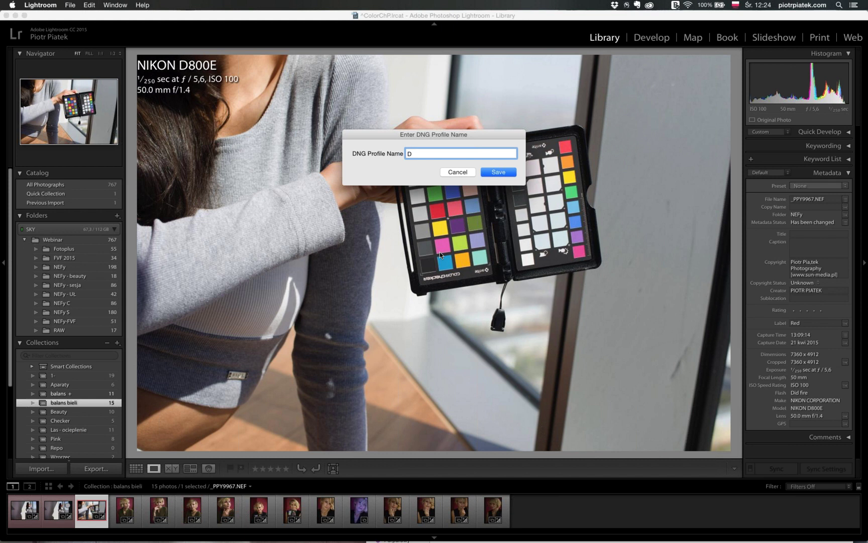
type("800E-sesja2")
left_click(494, 173)
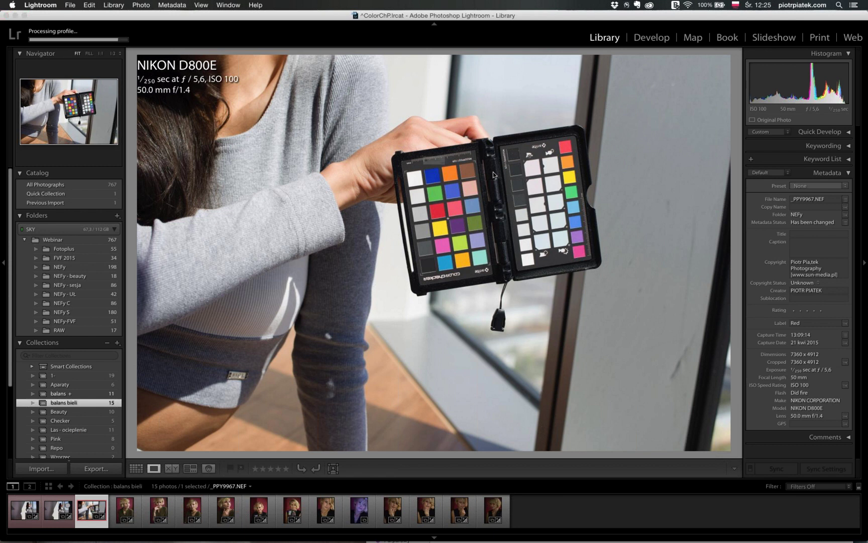
Quit and relaunch Lightroom to load the new camera profile.
key("Return")
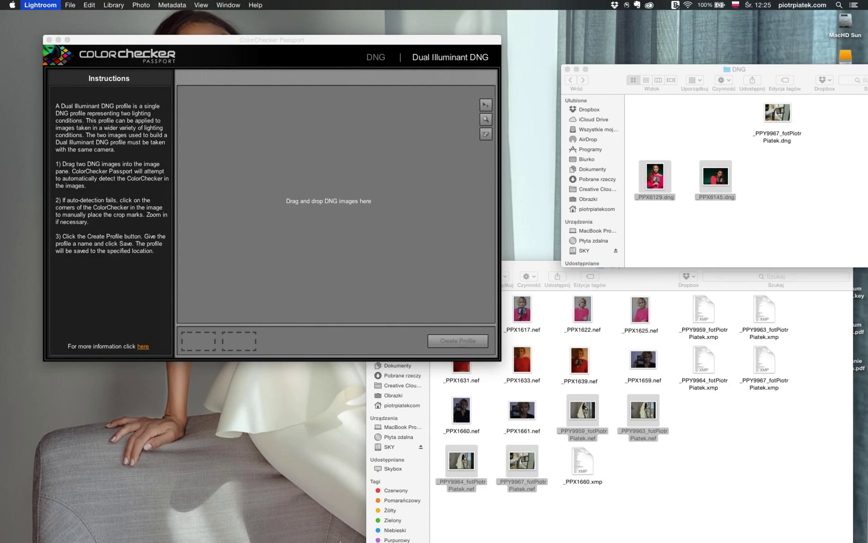
left_click(340, 541)
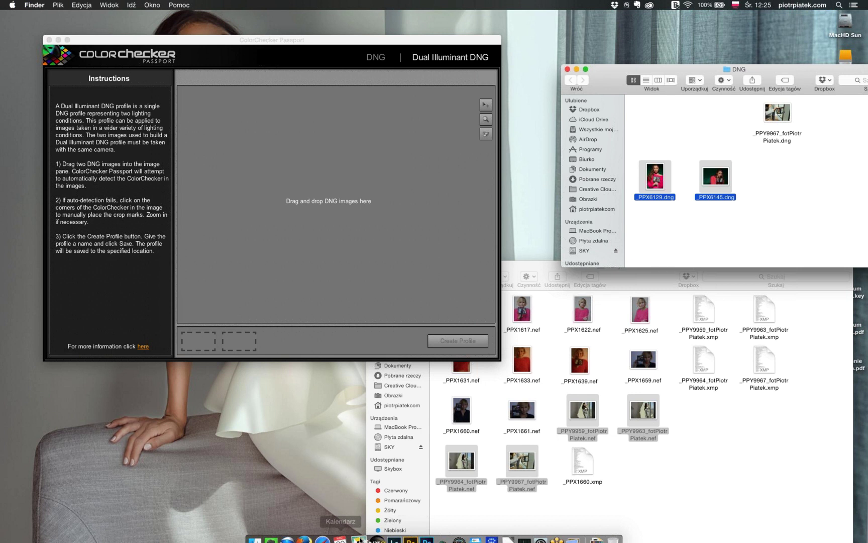
left_click(390, 530)
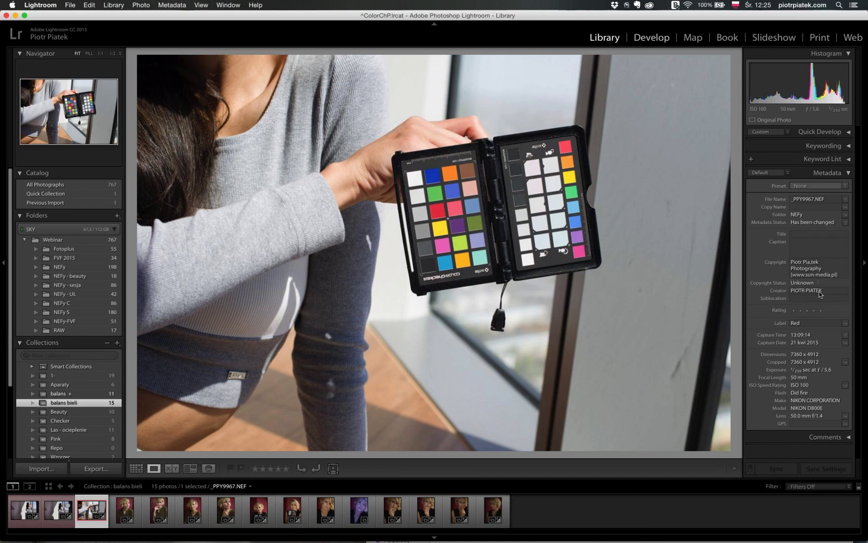
Set the camera calibration profile of the _PPY9967 photo to D800E-sesja2 in the Develop module.
key("d")
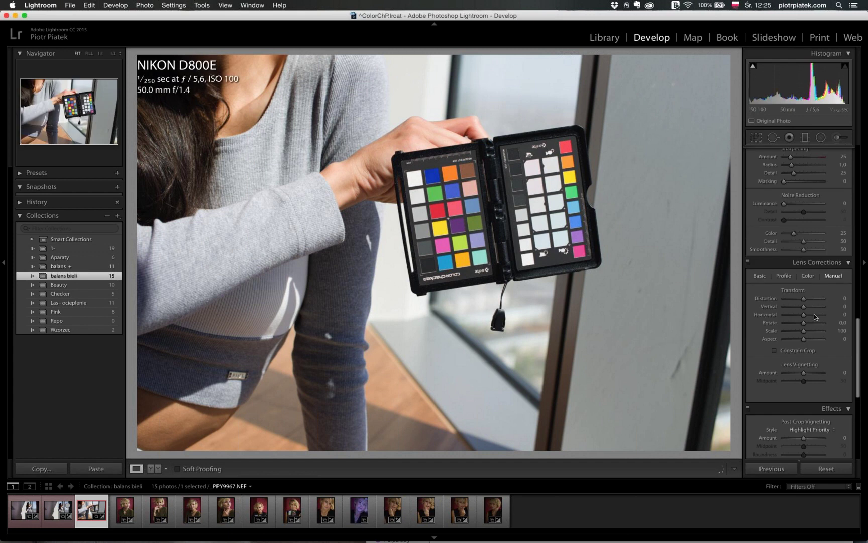
scroll(814, 314, "down", 10)
left_click(802, 336)
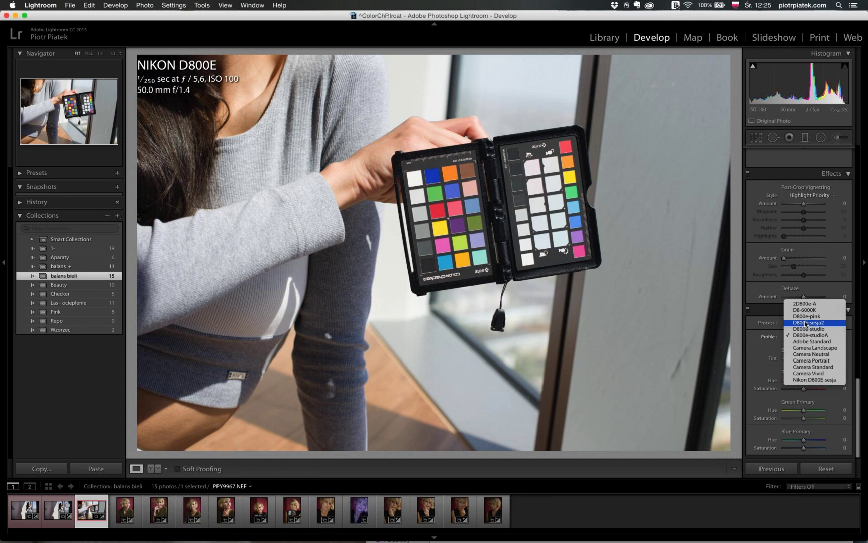
left_click(805, 324)
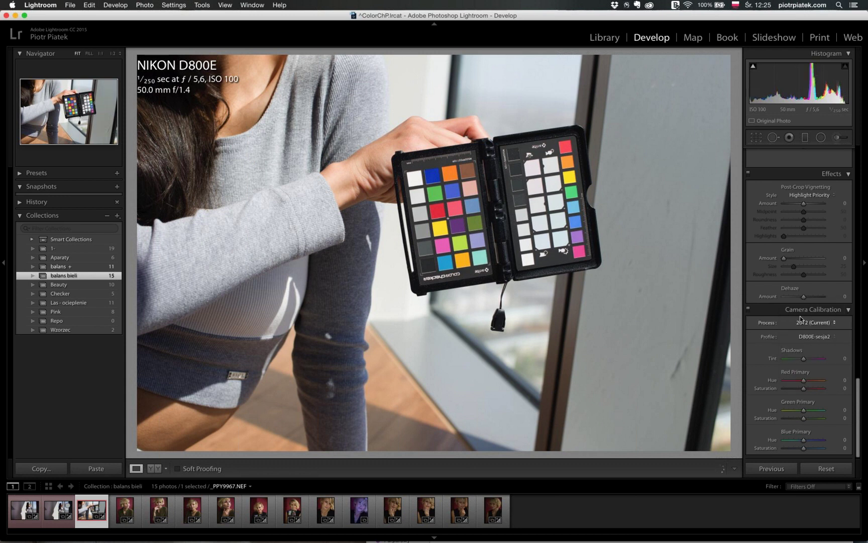
Set the white balance from the chart's light grey patch and synchronize White Balance, Process Version and Calibration to the first two photos of the collection.
key("w")
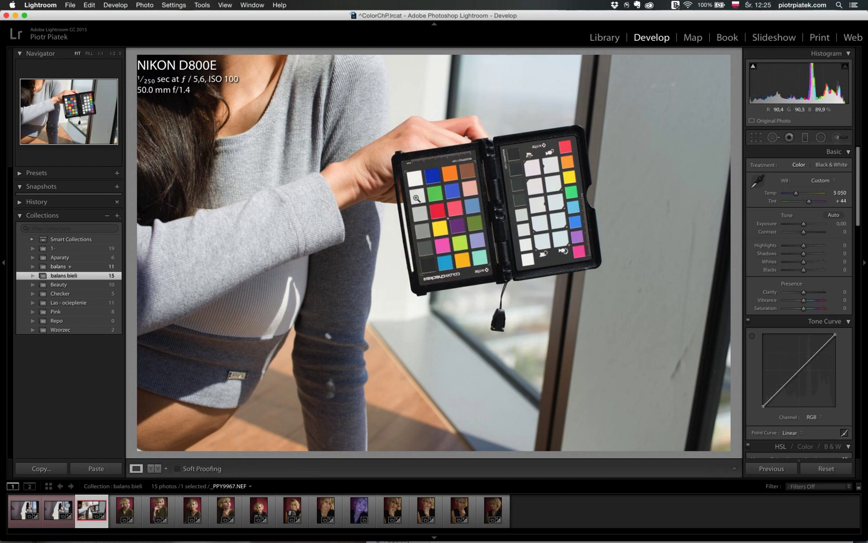
left_click(417, 198)
left_click(16, 512, "shift")
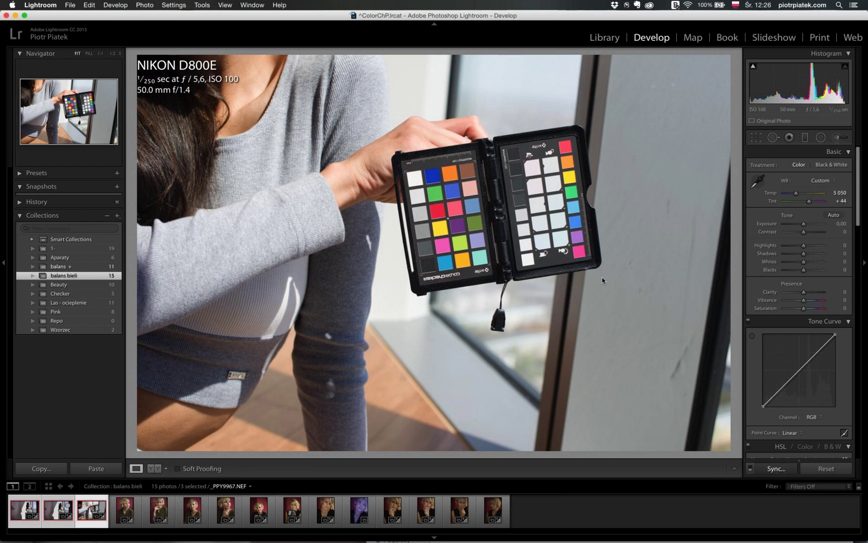
key("super+shift+s")
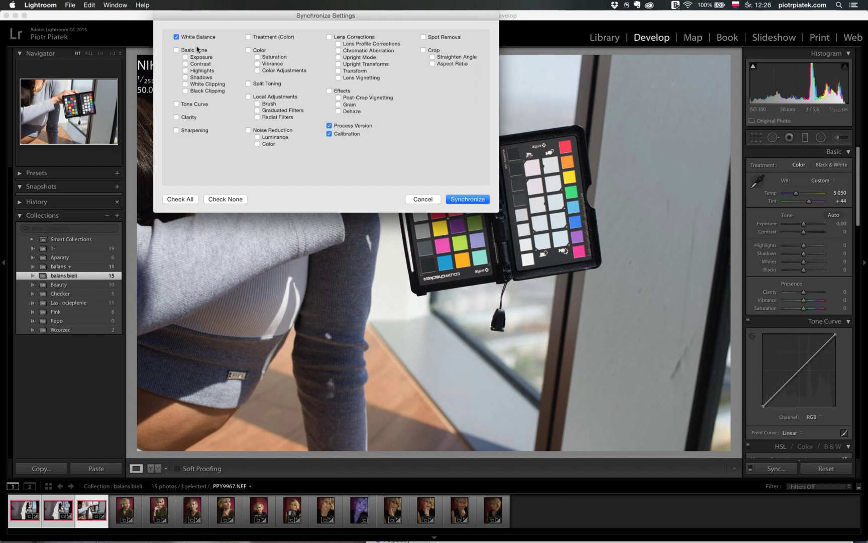
left_click(463, 200)
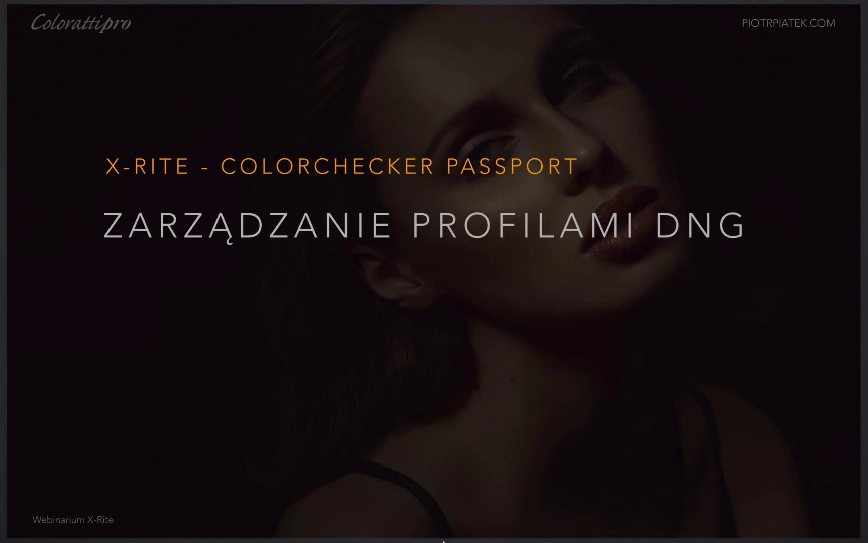
Launch DNG ProfileManager and disable the D71-pink and D700-studio camera profiles.
mouse_move(449, 539)
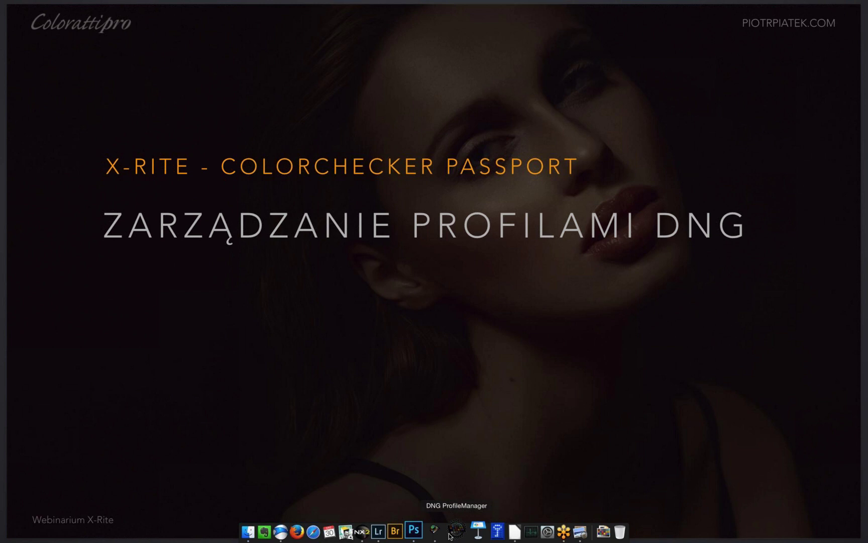
left_click(449, 534)
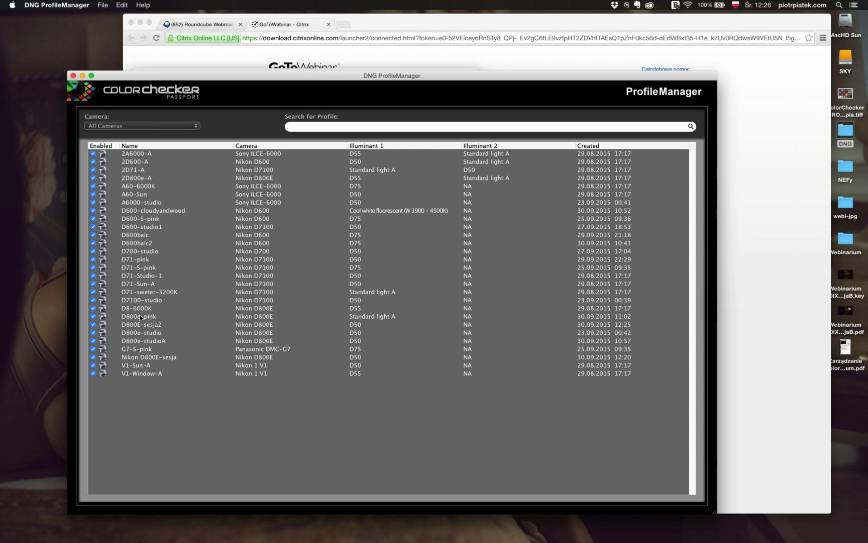
left_click(92, 259)
left_click(93, 251)
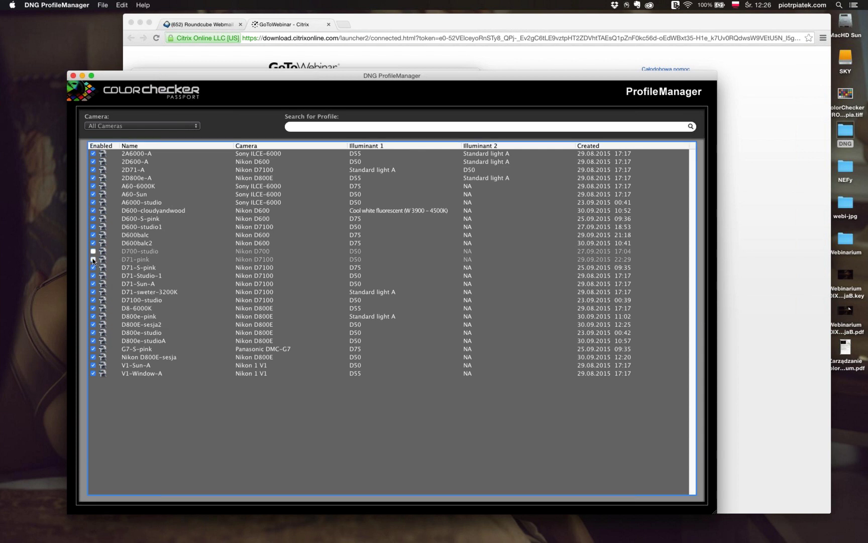
Delete the D71-pink profile from the profile list and confirm the removal.
left_click(134, 260)
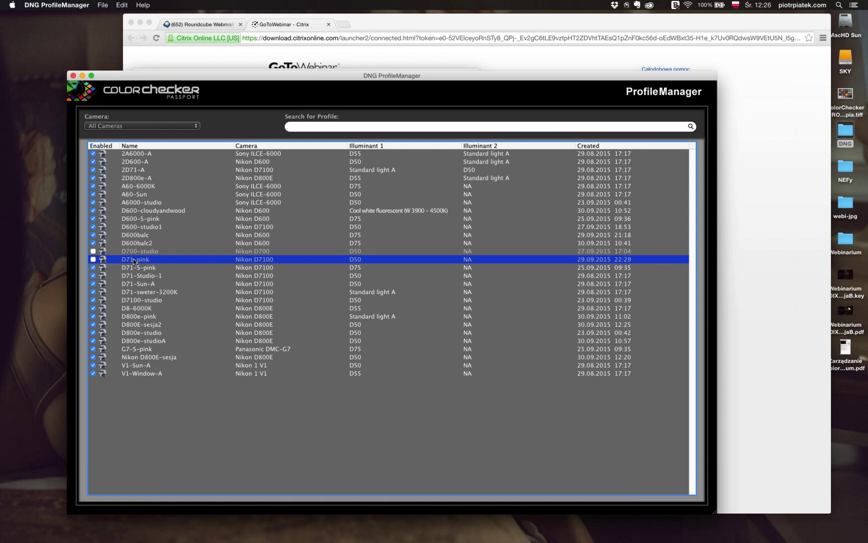
key("BackSpace")
key("Return")
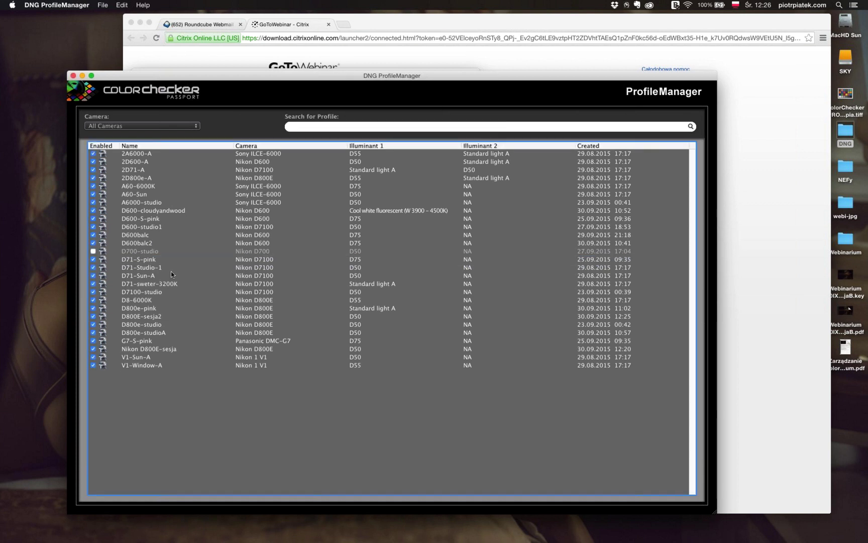